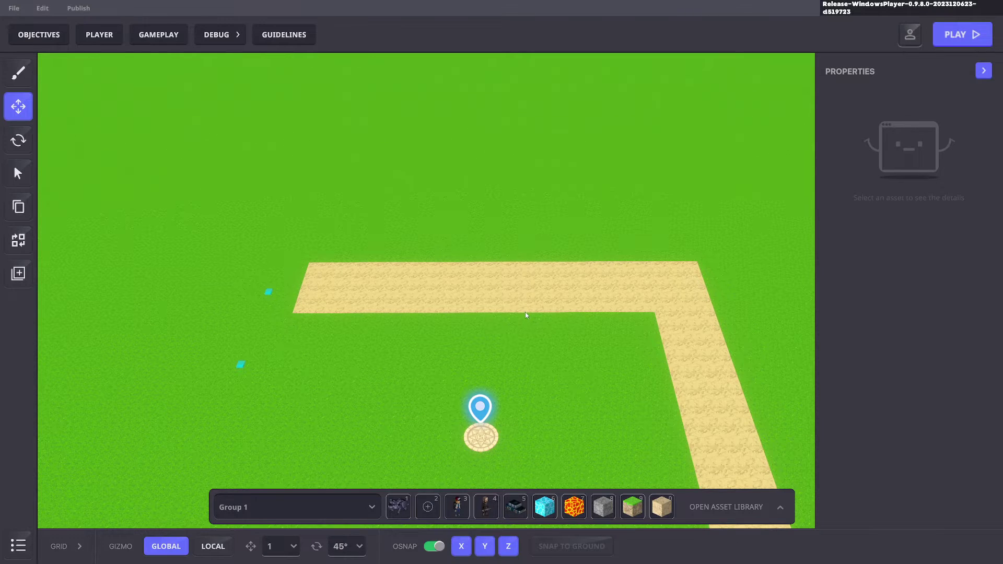
# Place the Barbarian Bald character on the grass just beyond the far stretch of the sand path
pyautogui.moveTo(543, 371); pyautogui.dragTo(553, 329, button='middle')
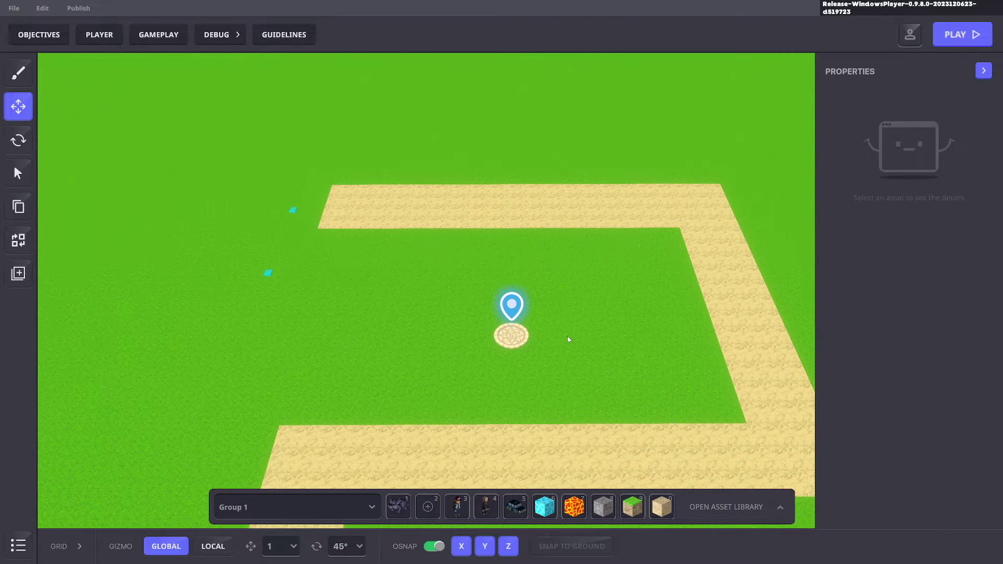
pyautogui.scroll(1, 569, 339)
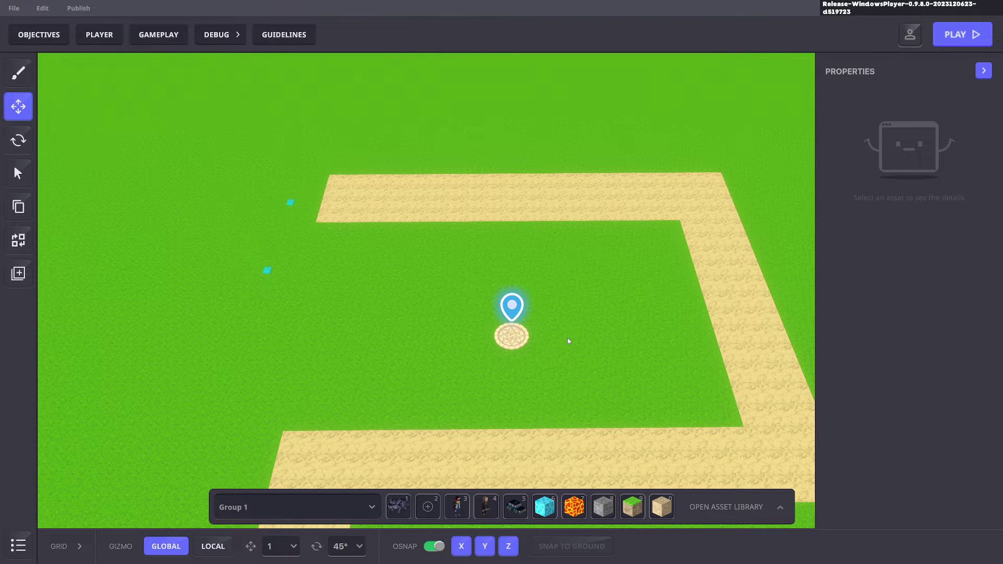
pyautogui.moveTo(575, 352)
pyautogui.mouseDown(button='middle')
pyautogui.moveTo(538, 277)
pyautogui.moveTo(580, 365)
pyautogui.moveTo(564, 377)
pyautogui.mouseUp(button='middle')
pyautogui.scroll(3, 421, 277)
pyautogui.click(487, 507)
pyautogui.press('e')
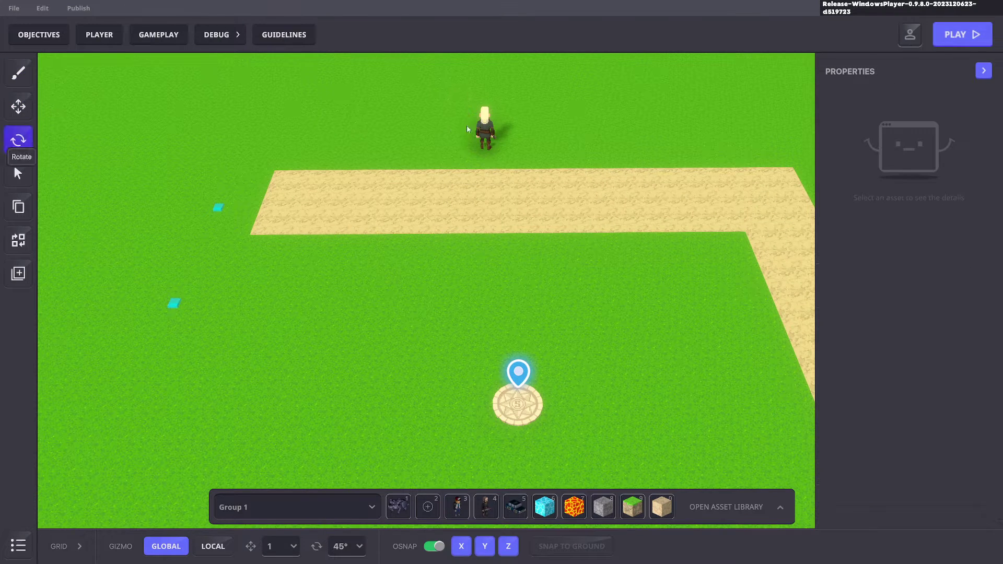
# Change the placed barbarian's behaviour to Soldier and remove its Health component
pyautogui.click(493, 124)
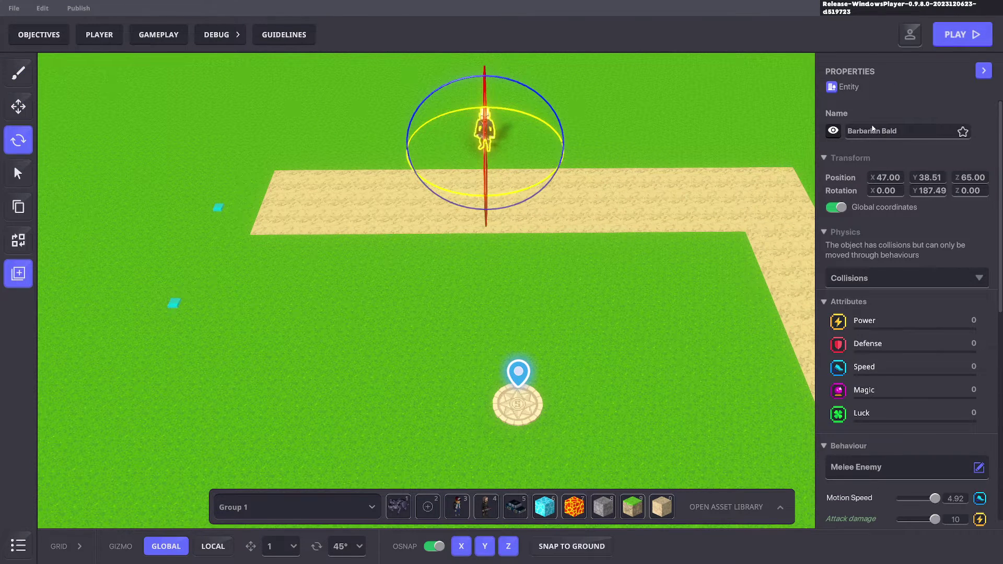
pyautogui.click(17, 103)
pyautogui.scroll(-3, 908, 284)
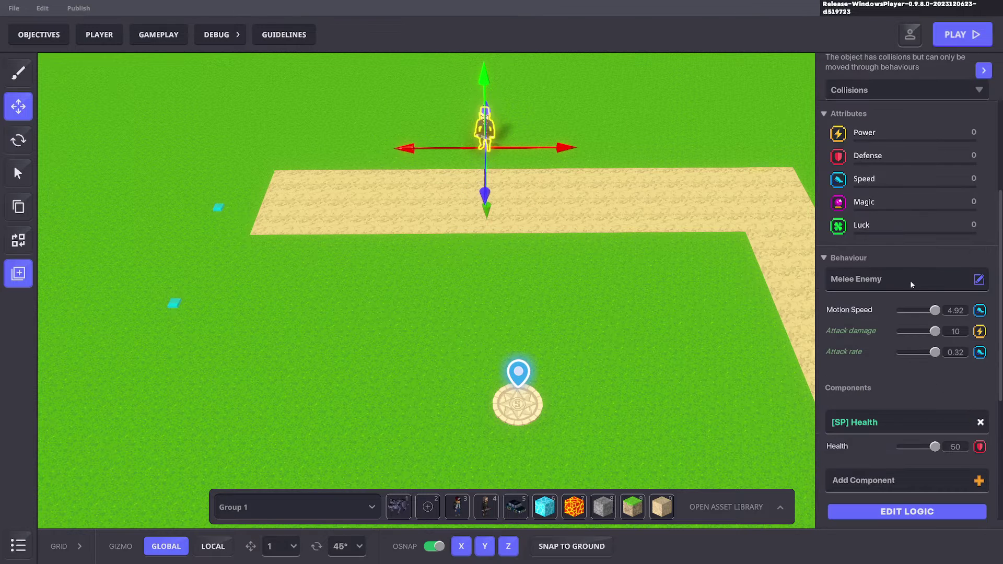
pyautogui.click(870, 277)
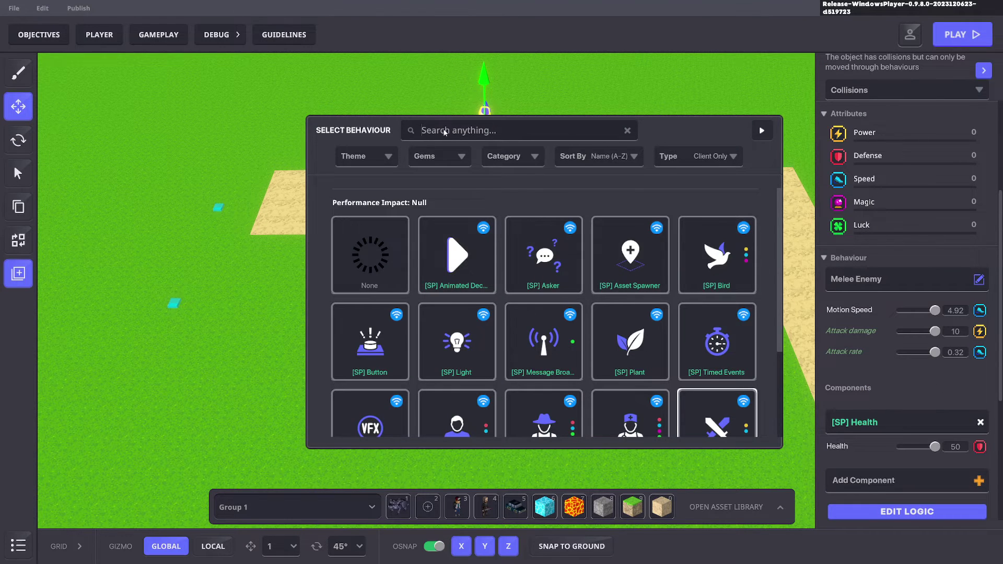
pyautogui.write('sold')
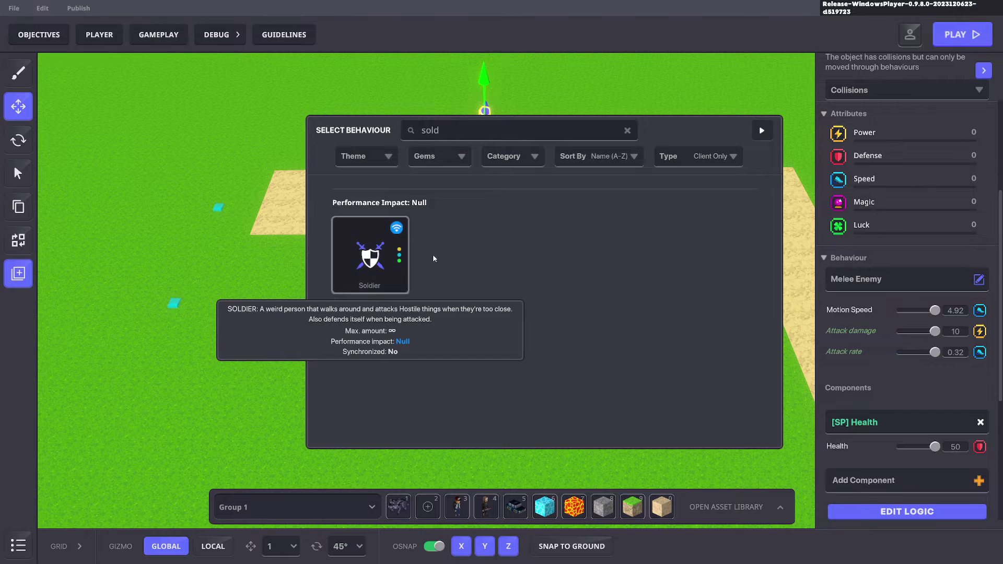
pyautogui.scroll(-3, 948, 308)
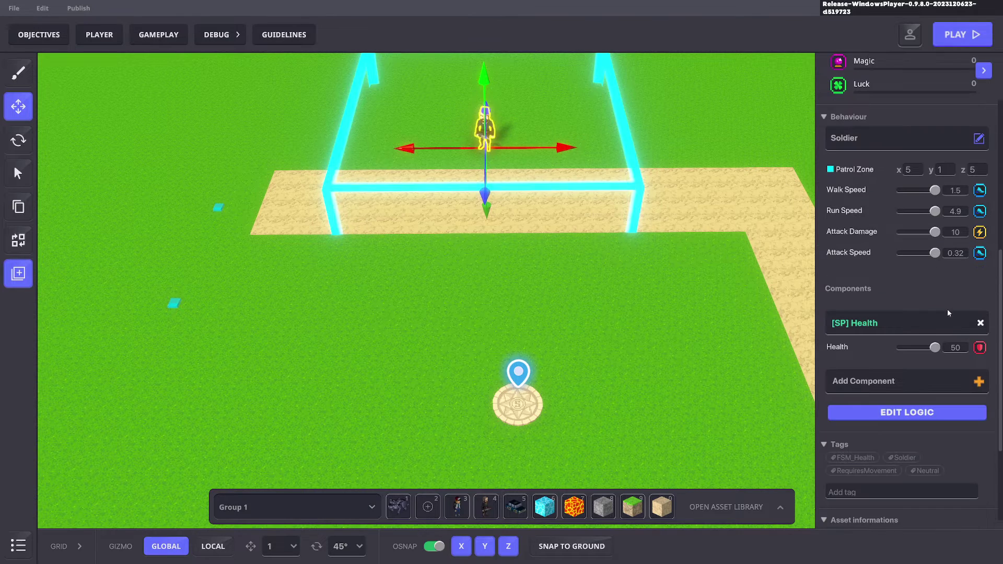
pyautogui.click(981, 323)
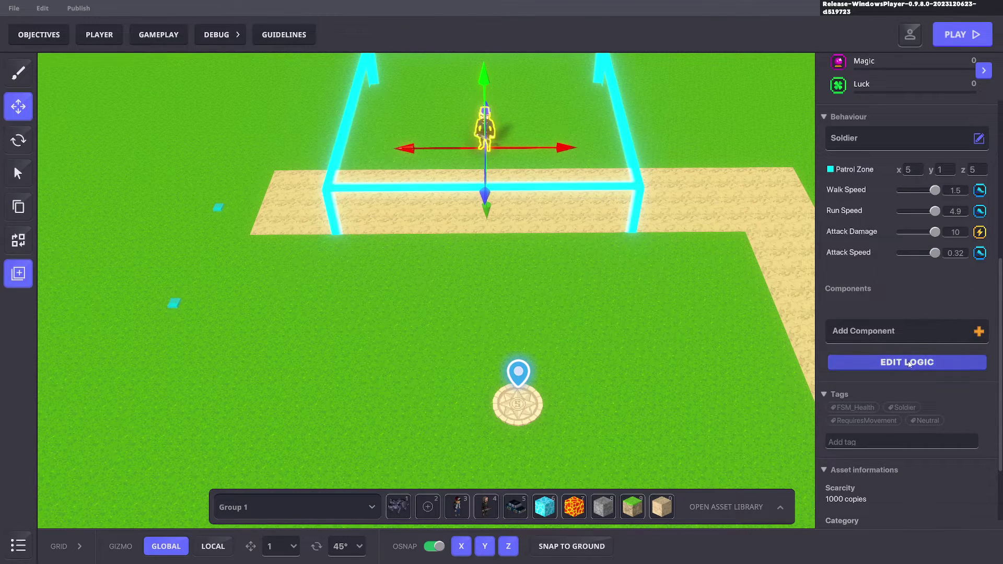
# In the soldier's logic, set Walk Speed, Run Speed and Random Walk Frequency to 0 and switch Auto Defense to False
pyautogui.click(907, 362)
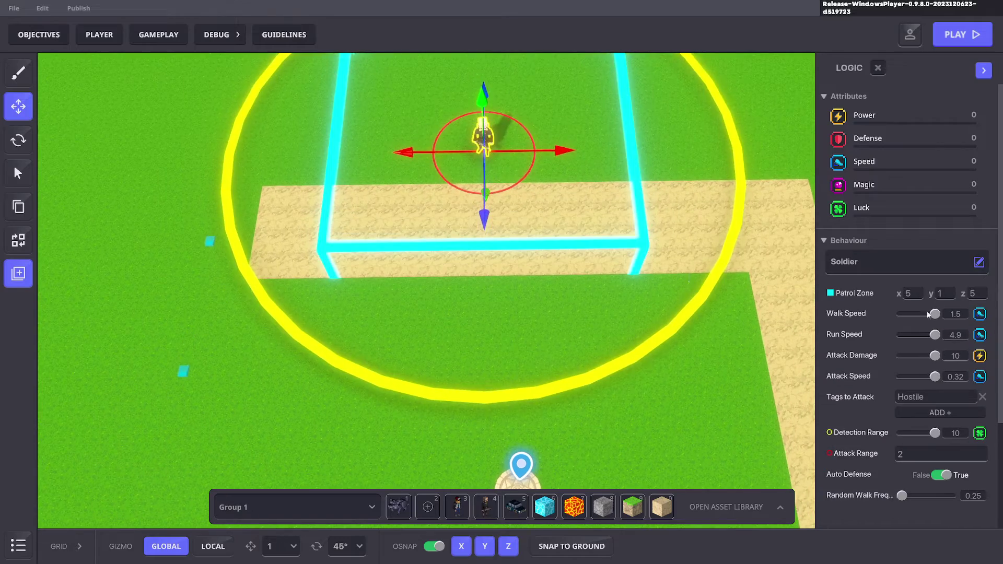
pyautogui.press('Escape')
pyautogui.click(481, 150)
pyautogui.scroll(-5, 907, 331)
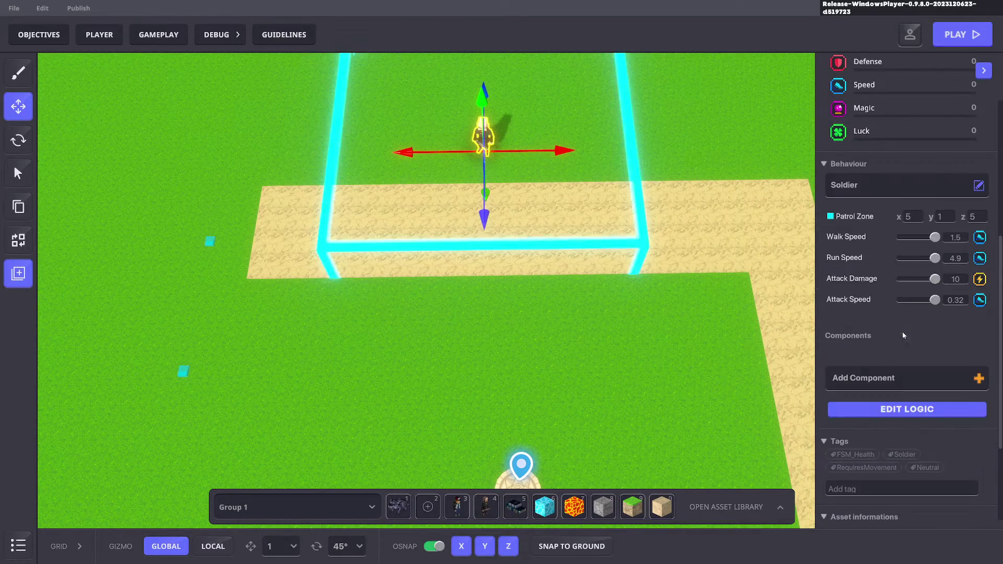
pyautogui.click(915, 410)
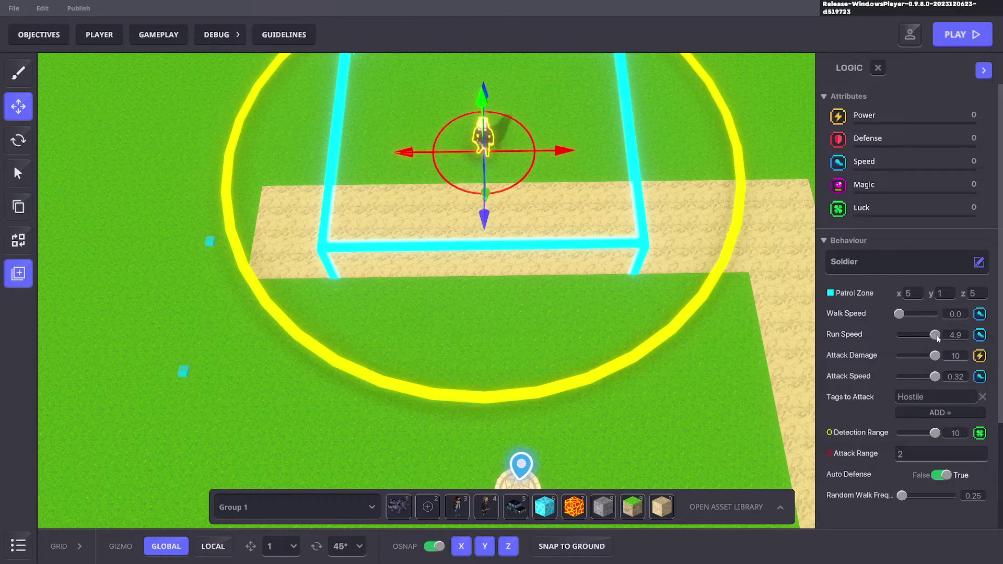
pyautogui.moveTo(935, 334); pyautogui.dragTo(878, 334)
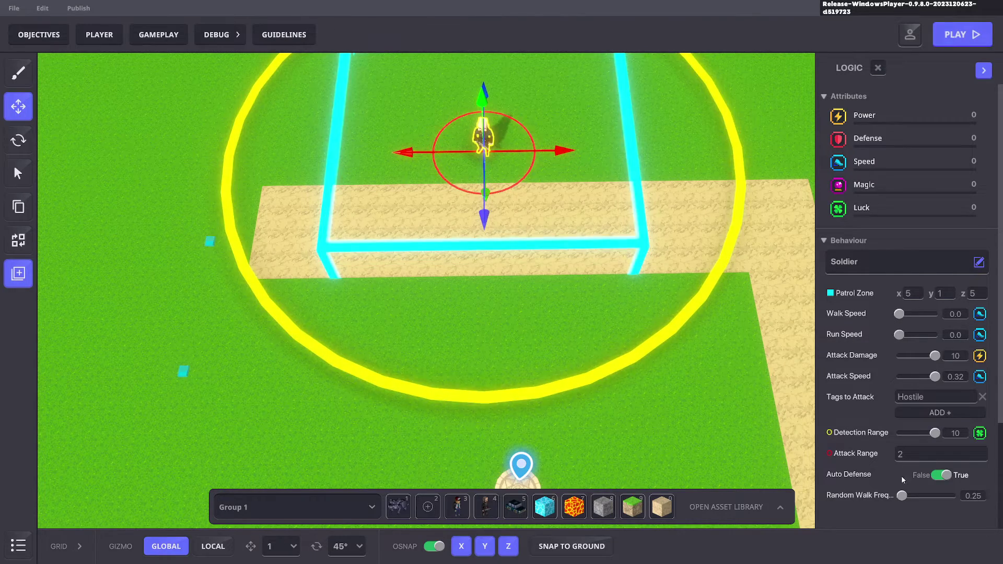
pyautogui.moveTo(903, 496); pyautogui.dragTo(894, 496)
pyautogui.click(943, 477)
# Set both the Detection Range and the Attack Range of the soldier to 6
pyautogui.click(914, 459)
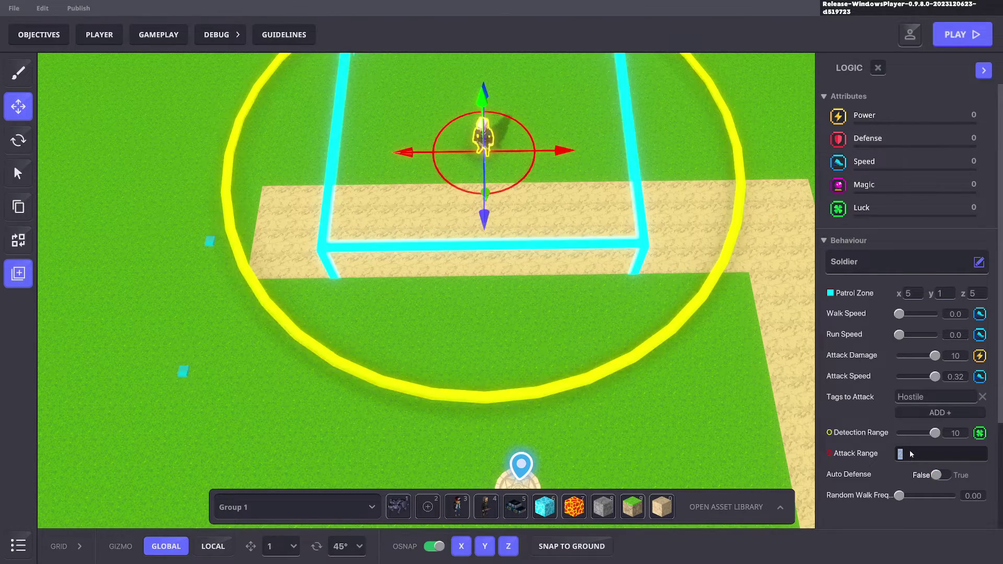
pyautogui.click(957, 435)
pyautogui.write('6')
pyautogui.click(935, 455)
pyautogui.write('6')
pyautogui.press('Return')
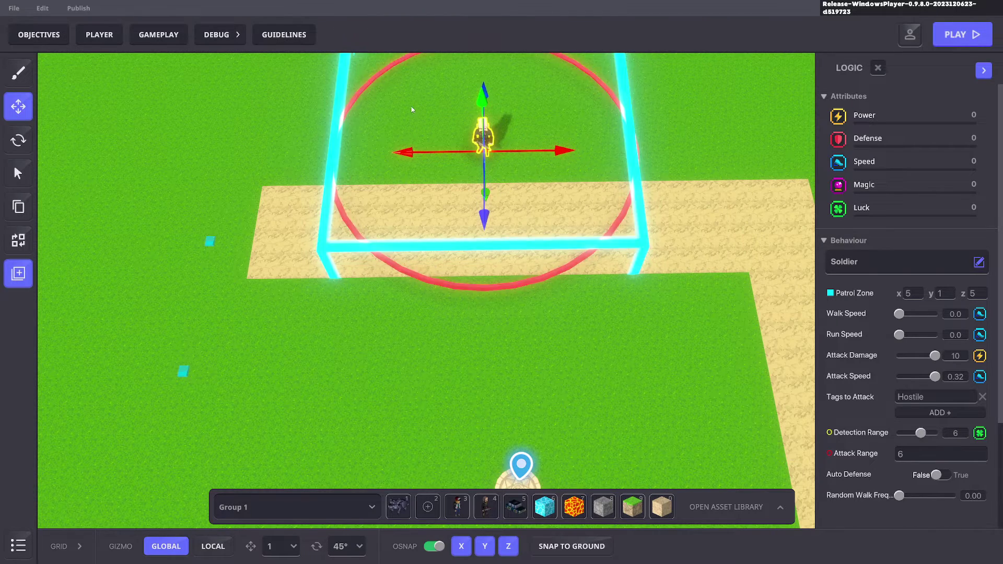
# Make the soldier attack the tag Ground and set its Attack Damage to 2
pyautogui.moveTo(464, 308); pyautogui.dragTo(468, 327, button='right')
pyautogui.moveTo(468, 314); pyautogui.dragTo(486, 402, button='middle')
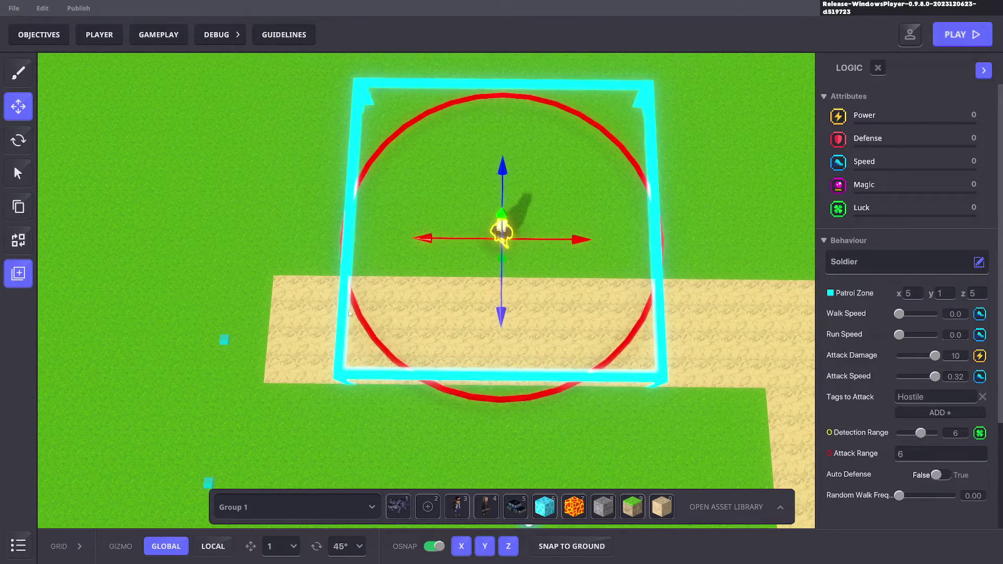
pyautogui.moveTo(697, 442); pyautogui.dragTo(650, 349, button='middle')
pyautogui.moveTo(650, 350); pyautogui.dragTo(623, 363, button='right')
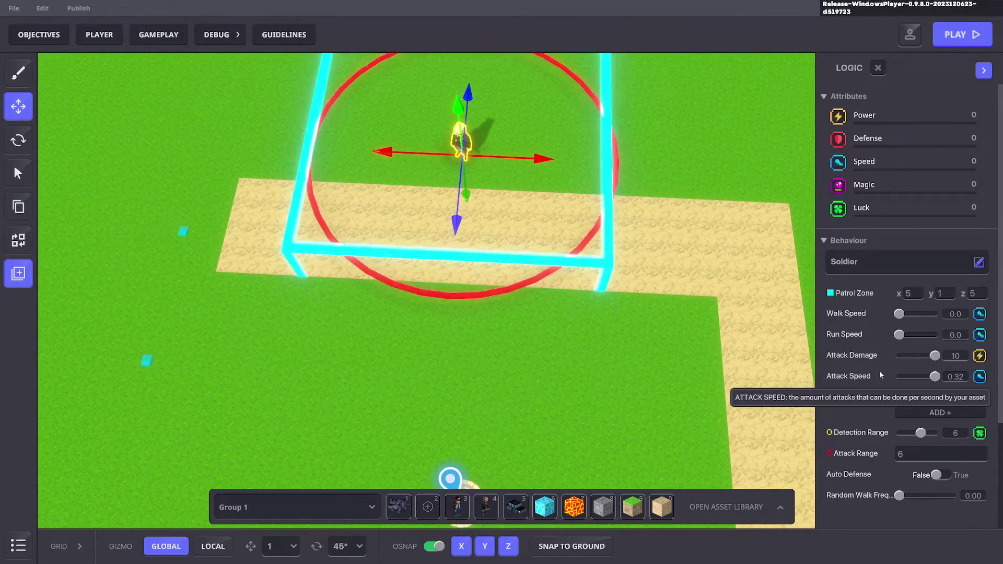
pyautogui.click(934, 397)
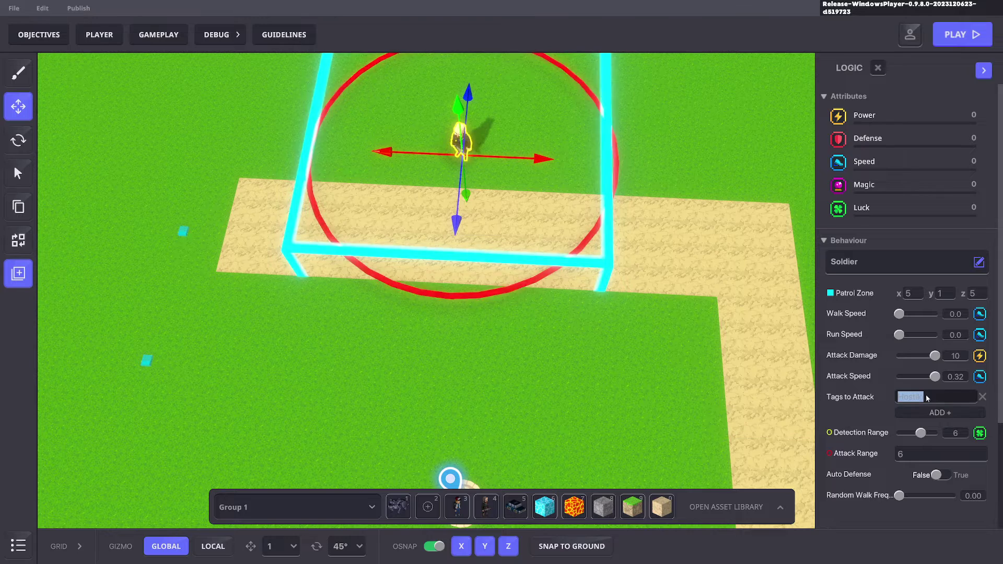
pyautogui.write('Ground')
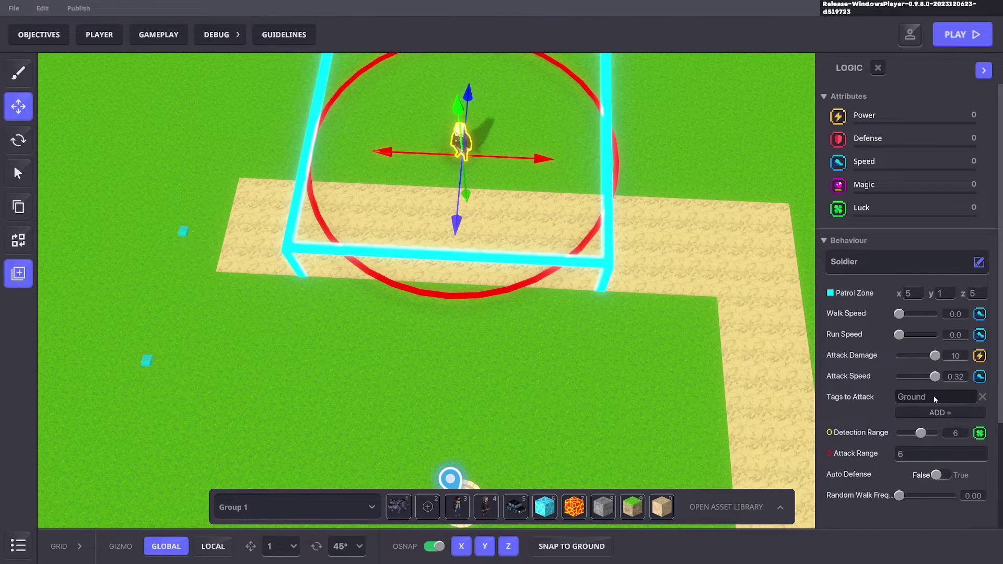
pyautogui.click(955, 356)
pyautogui.write('2')
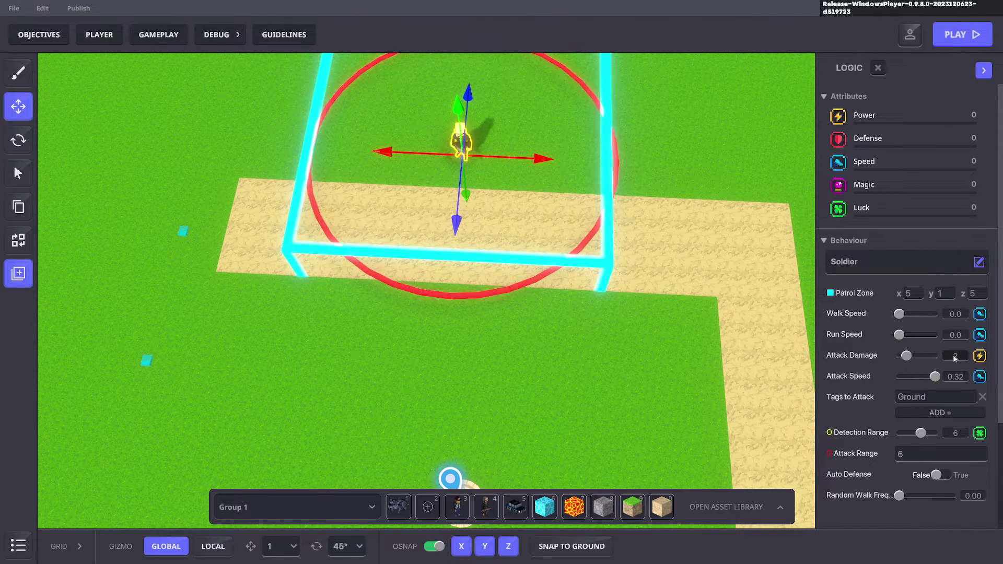
# Save the configured soldier as a preset named Tower 1 and deselect it
pyautogui.moveTo(505, 307); pyautogui.dragTo(506, 300, button='right')
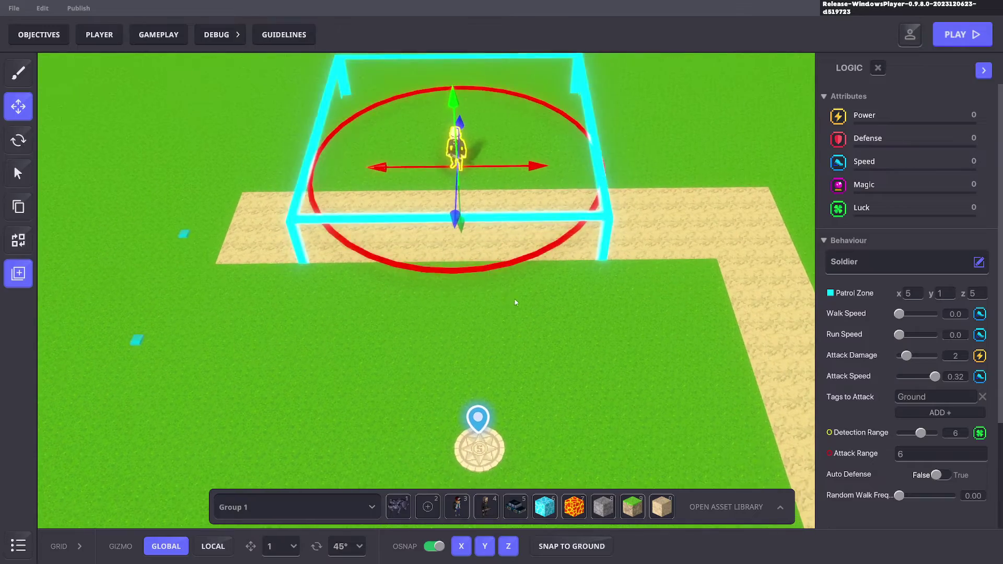
pyautogui.scroll(-3, 871, 324)
pyautogui.scroll(3, 598, 290)
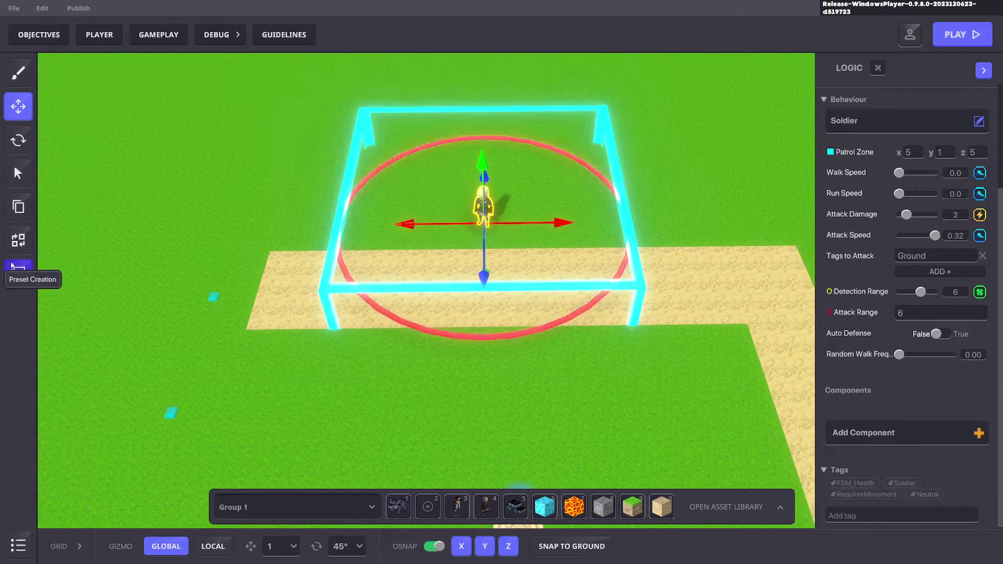
pyautogui.click(18, 274)
pyautogui.click(420, 235)
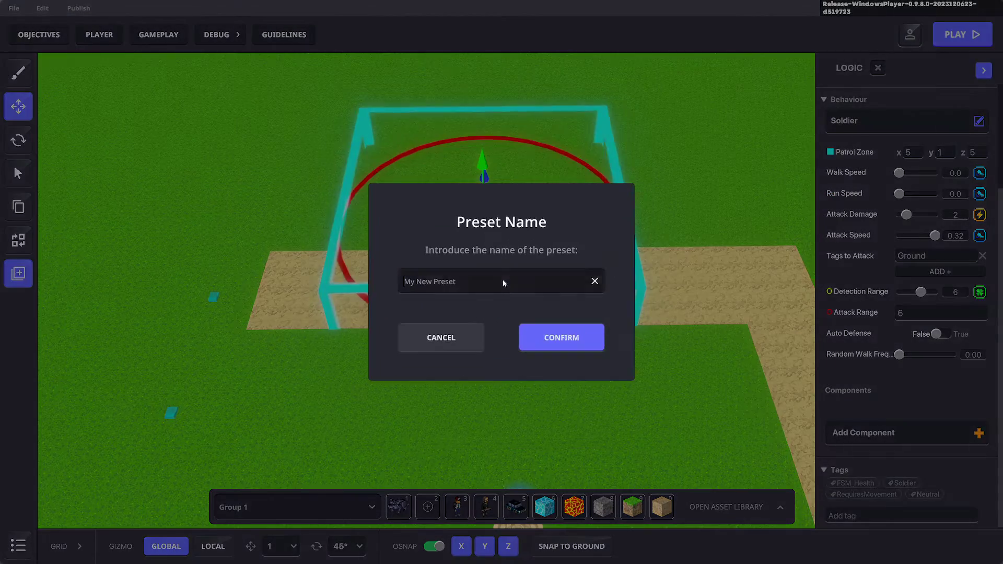
pyautogui.click(503, 281)
pyautogui.write('Tower 1')
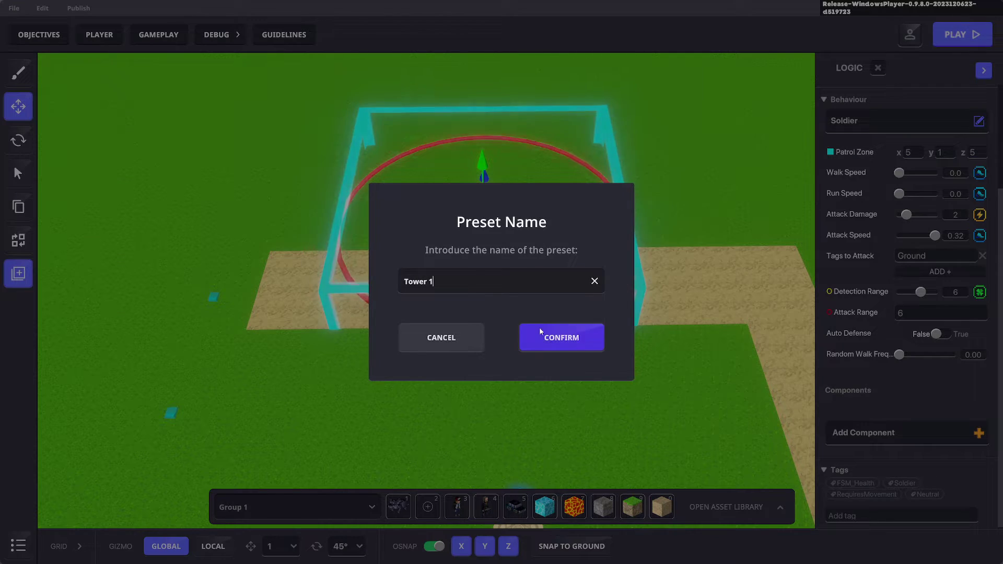
pyautogui.click(546, 337)
pyautogui.click(575, 399)
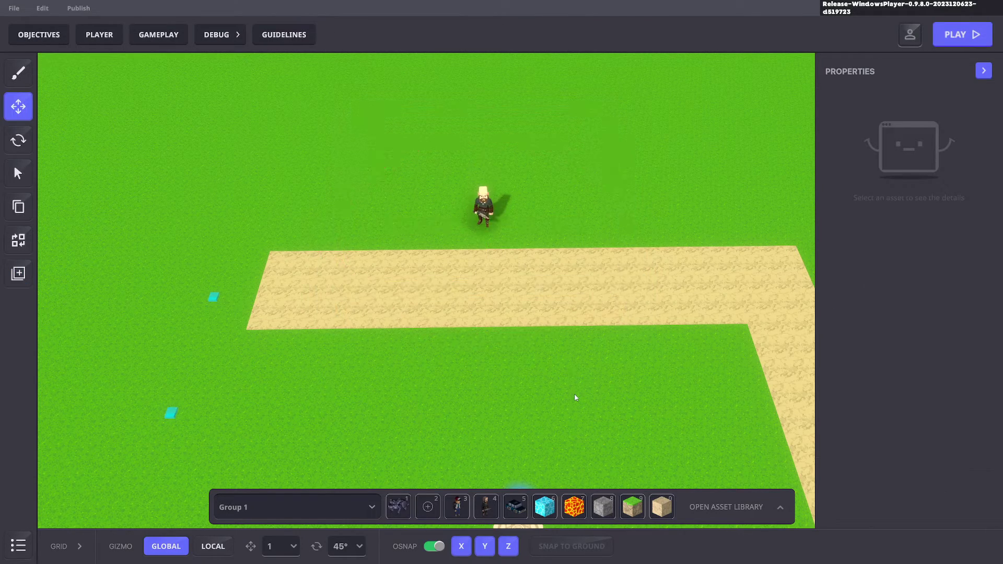
# Playtest the level by walking up to the soldier beside the path, then return to editing
pyautogui.press('Tab')
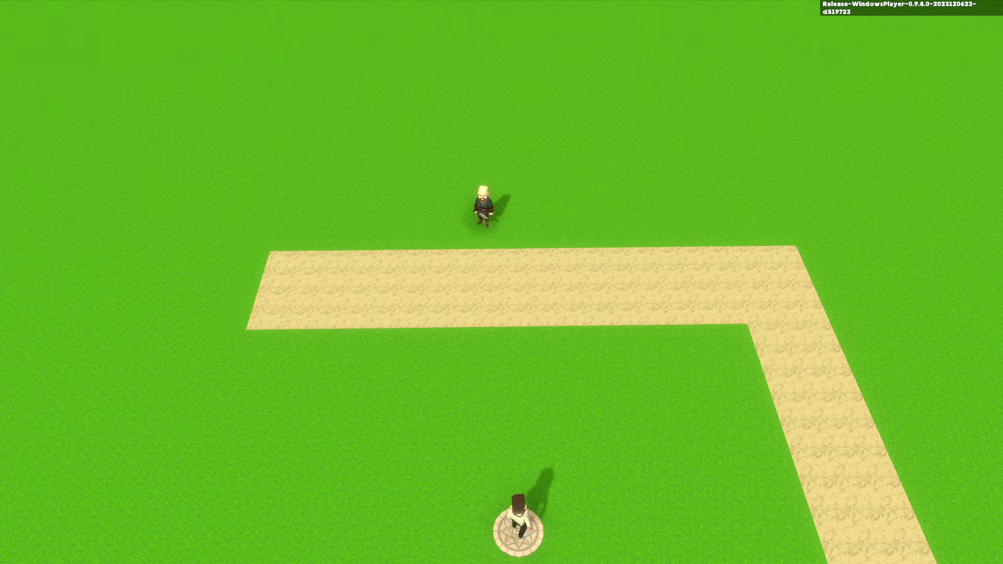
pyautogui.press('a')
pyautogui.press('w')
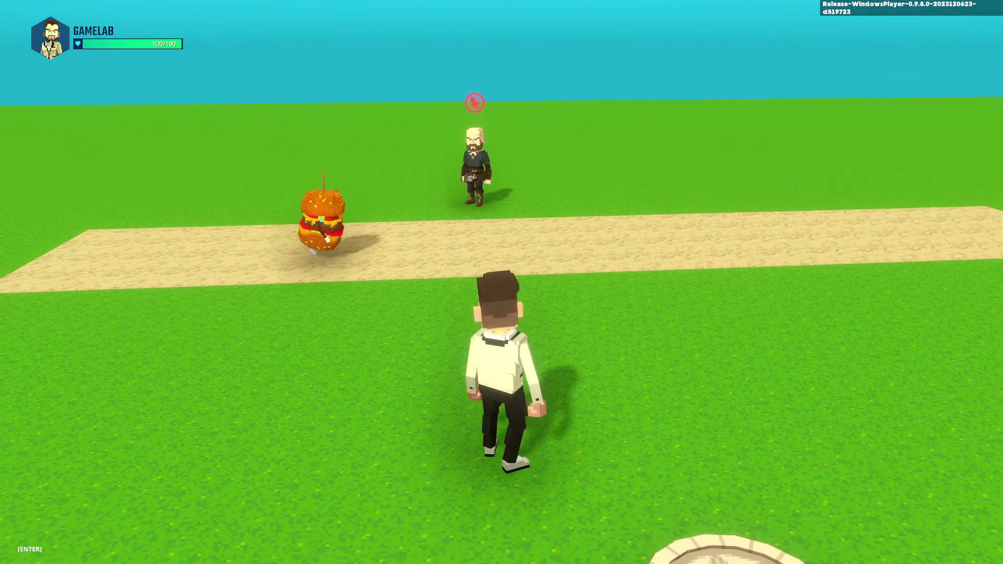
pyautogui.press('w')
pyautogui.press('space')
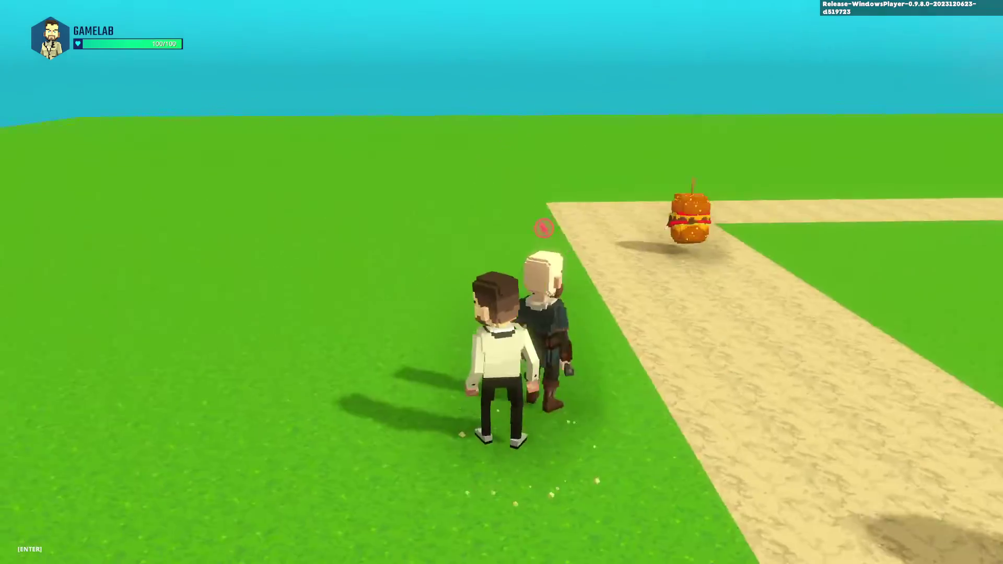
pyautogui.press('space')
pyautogui.press('Escape')
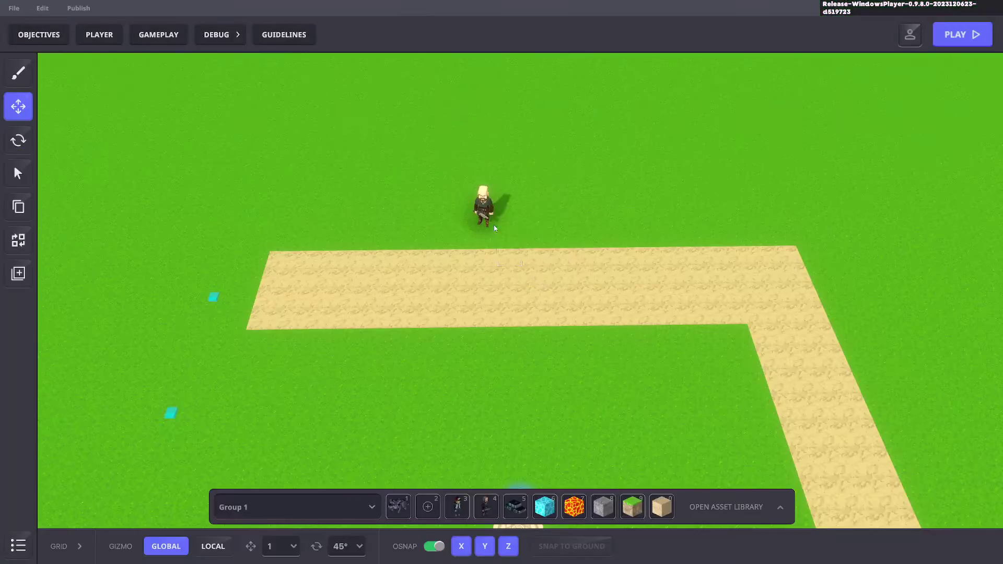
# Add an Indicator component to the soldier and switch its Quest cursors to False
pyautogui.click(483, 210)
pyautogui.scroll(-5, 927, 366)
pyautogui.click(912, 331)
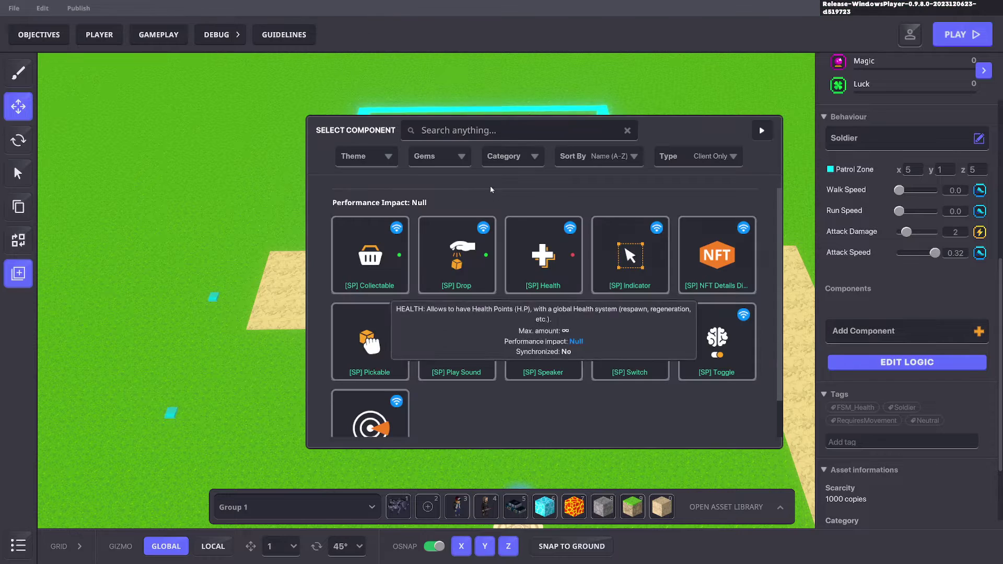
pyautogui.click(470, 134)
pyautogui.write('ind')
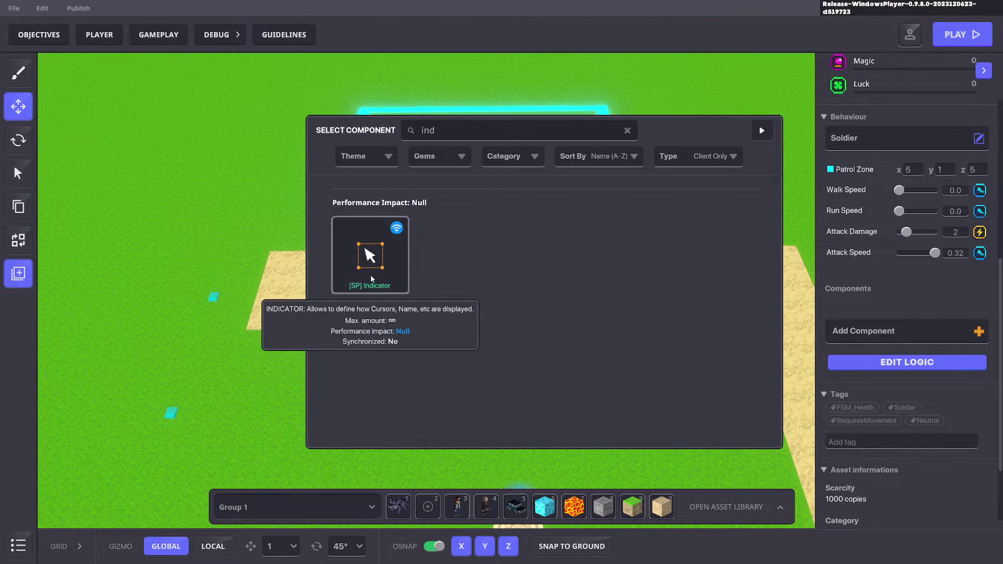
pyautogui.click(370, 261)
pyautogui.scroll(-3, 915, 351)
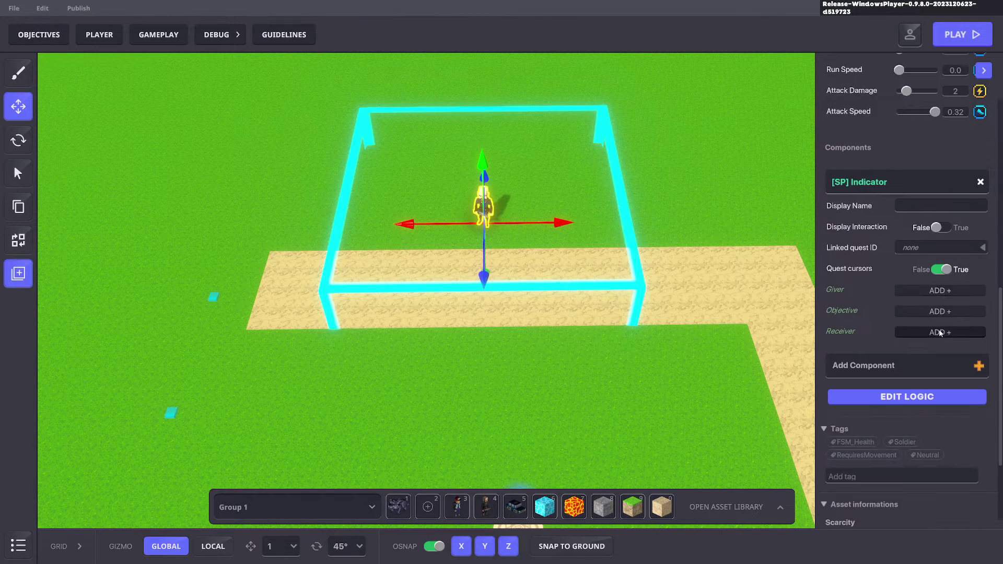
pyautogui.click(944, 272)
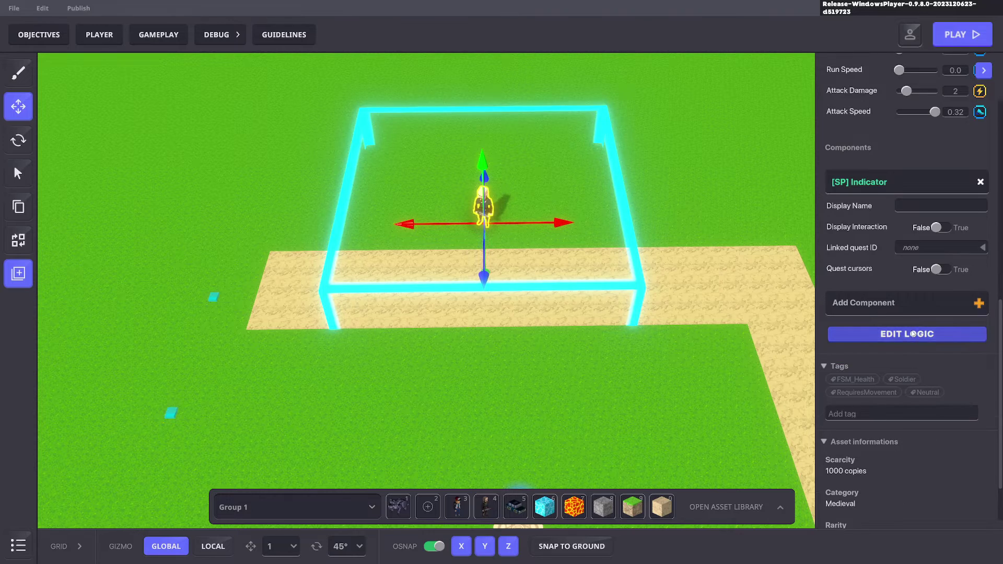
# In the soldier's Indicator logic, set Visibility Distance and Vertical Offset to 0 and switch Display Over to False
pyautogui.click(892, 338)
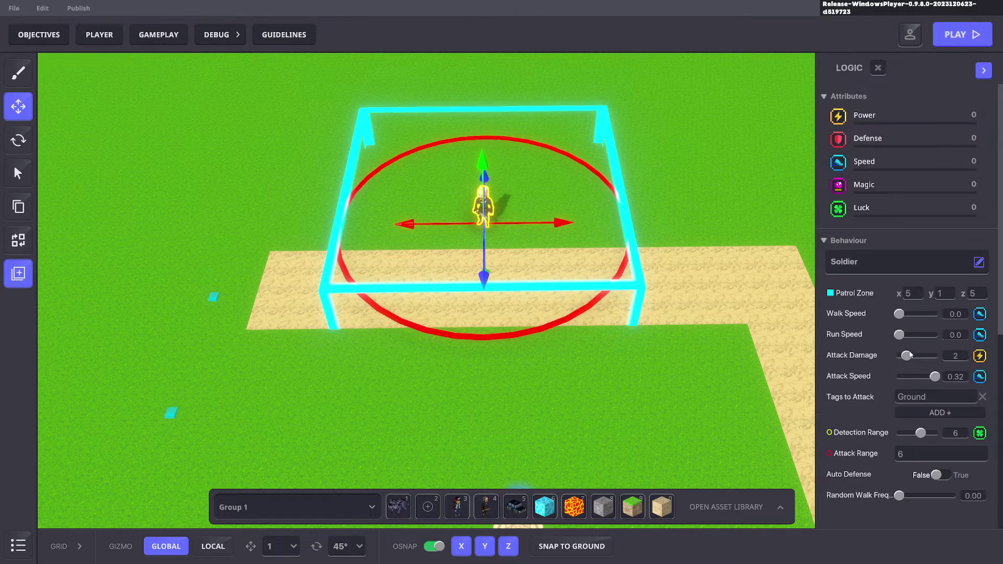
pyautogui.scroll(-5, 921, 337)
pyautogui.click(923, 337)
pyautogui.write('0')
pyautogui.click(926, 349)
pyautogui.write('0')
pyautogui.click(934, 316)
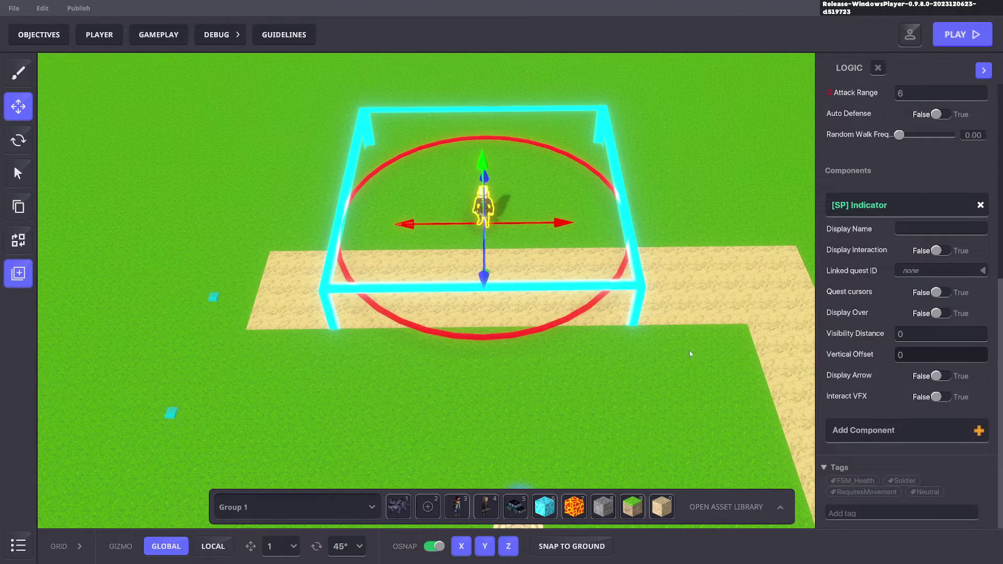
# Update the Tower 1 preset with the soldier's current configuration and deselect the soldier
pyautogui.click(681, 365)
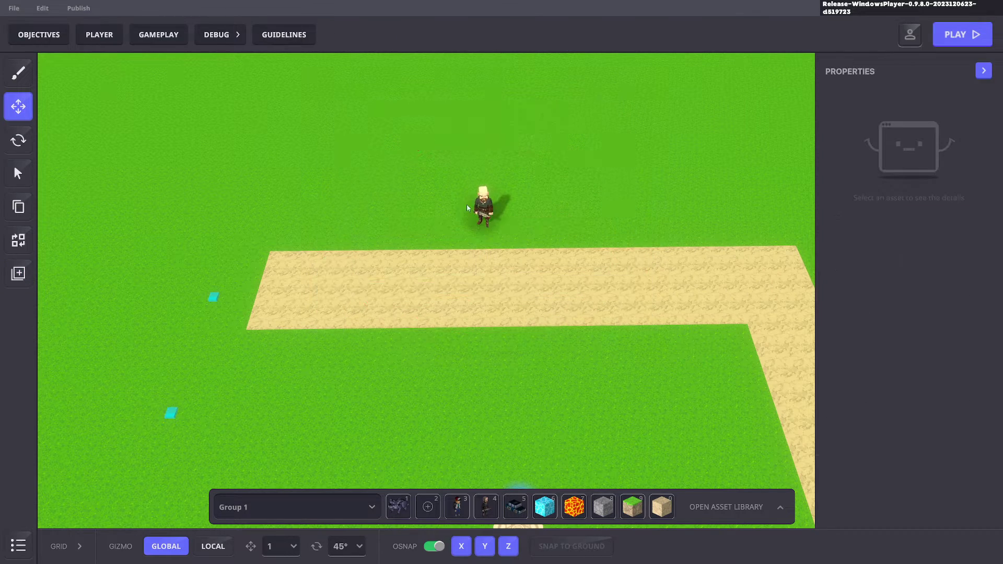
pyautogui.click(484, 209)
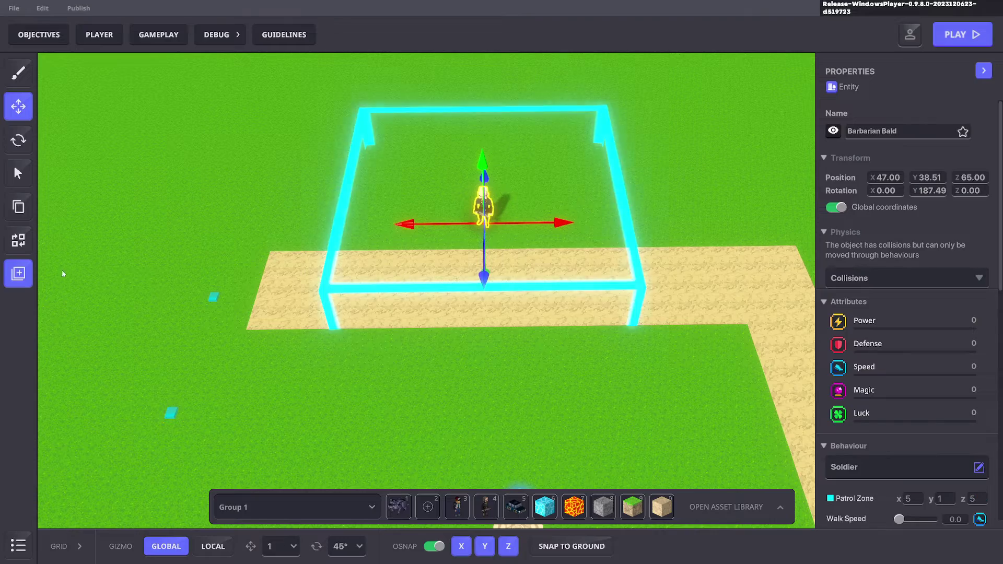
pyautogui.click(21, 273)
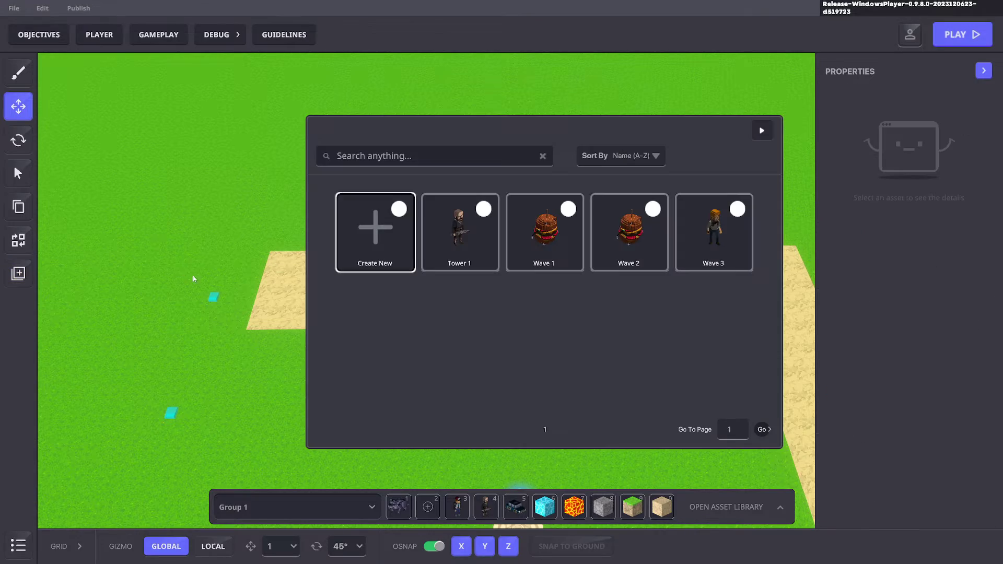
pyautogui.click(463, 244)
pyautogui.click(567, 341)
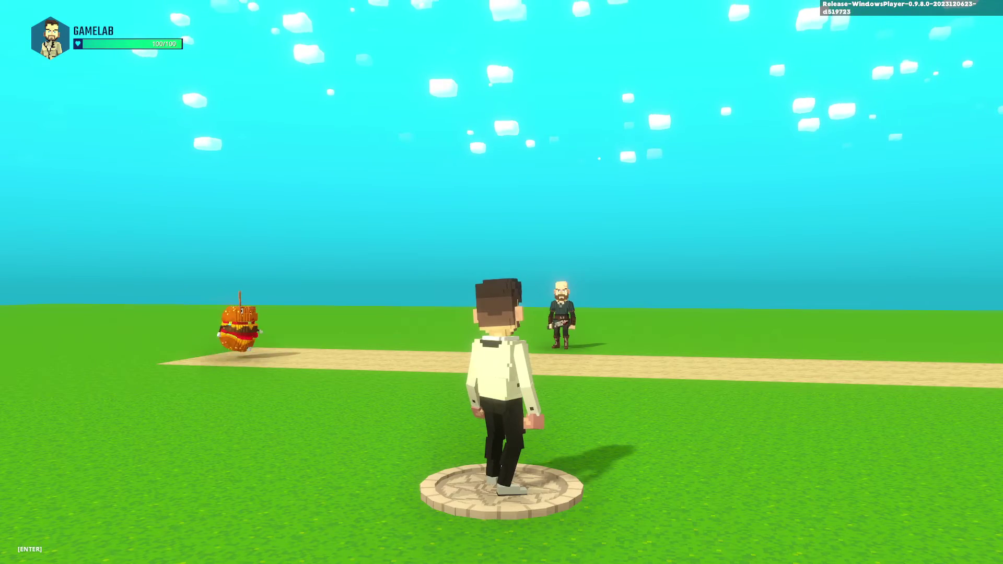
# Playtest the level by walking around near the sand path, then return to editing
pyautogui.press('a')
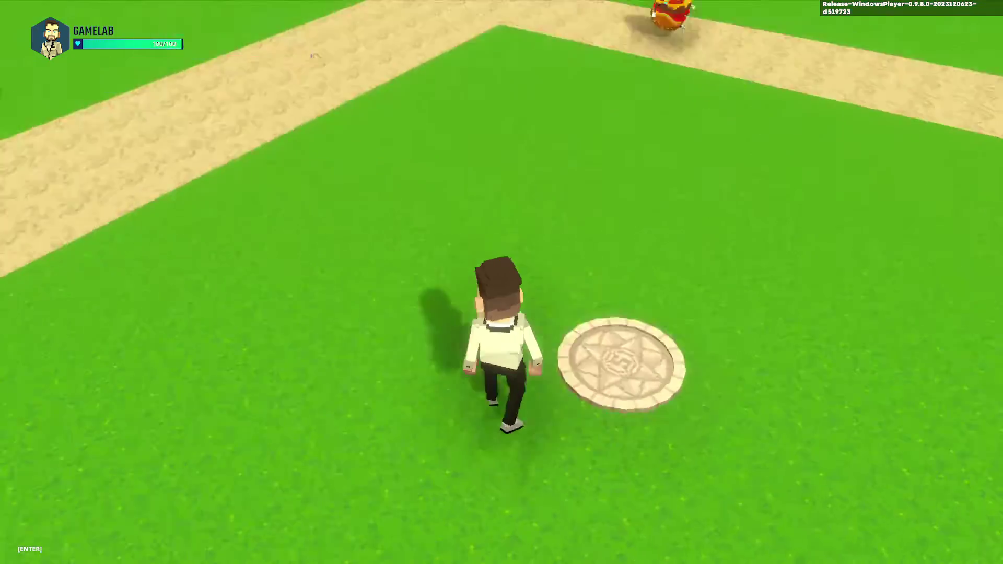
pyautogui.press('w')
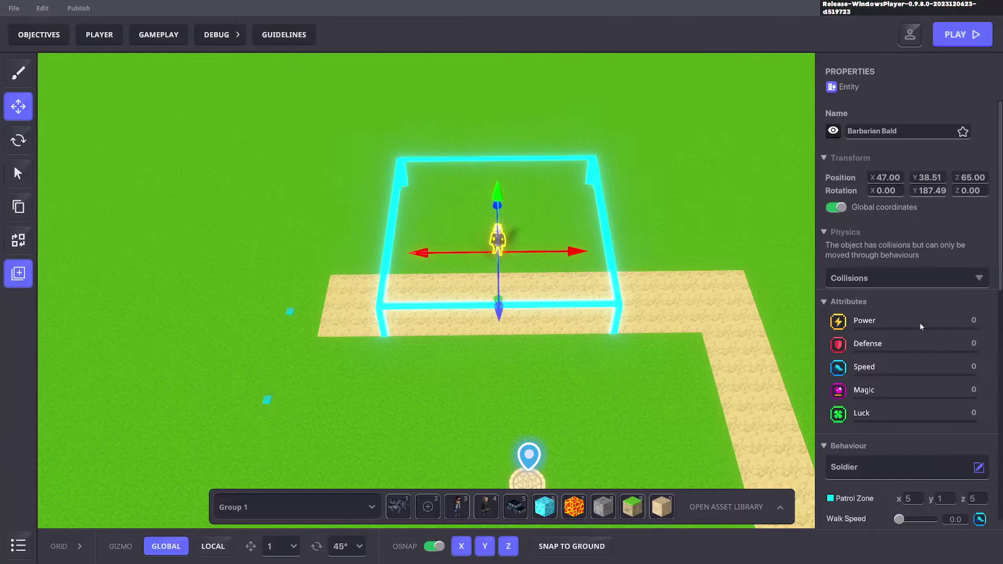
# Review the soldier's behaviour and Indicator settings, deselect it, and inspect its placement along the sand path
pyautogui.scroll(-6, 905, 316)
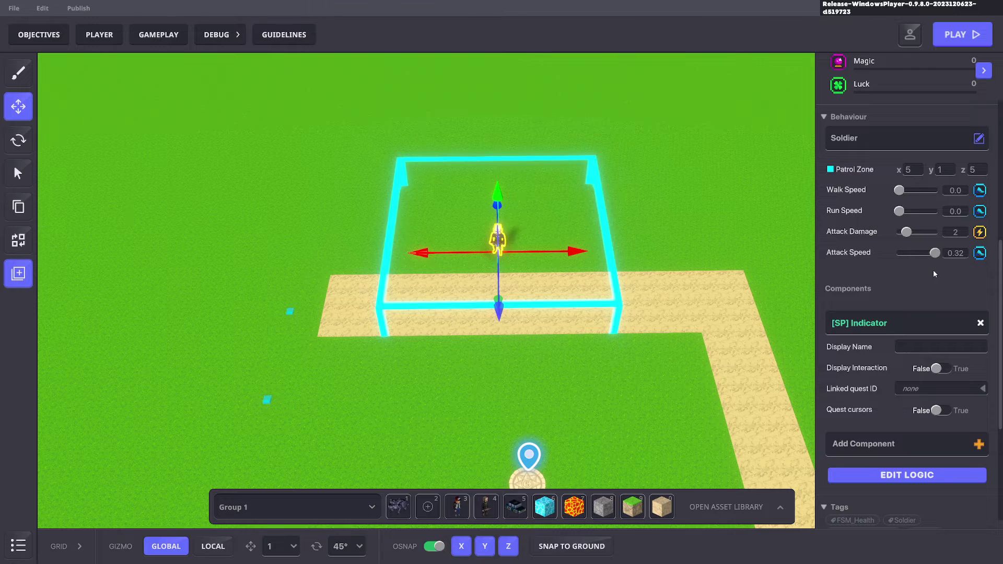
pyautogui.scroll(-2, 629, 249)
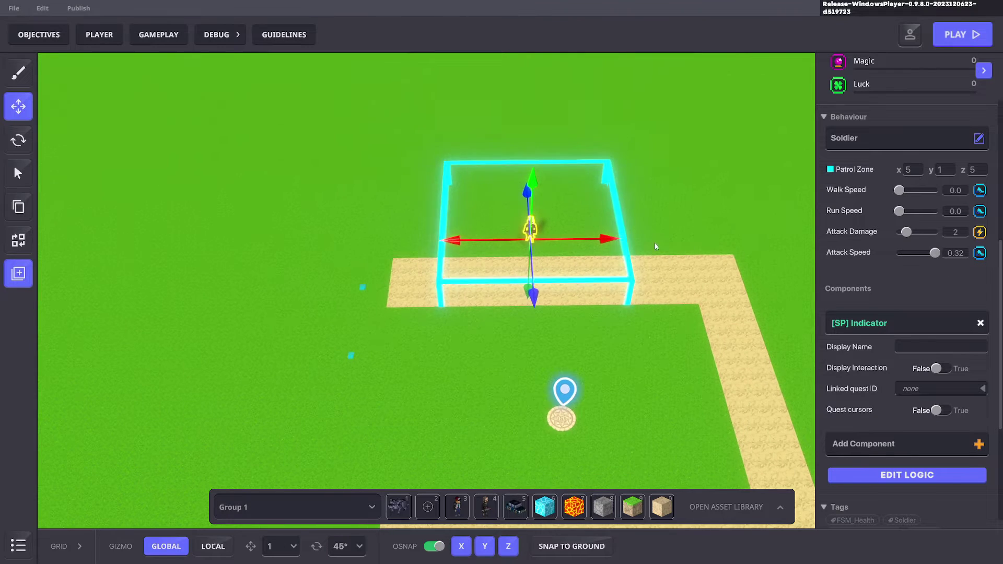
pyautogui.moveTo(625, 249); pyautogui.dragTo(480, 234, button='middle')
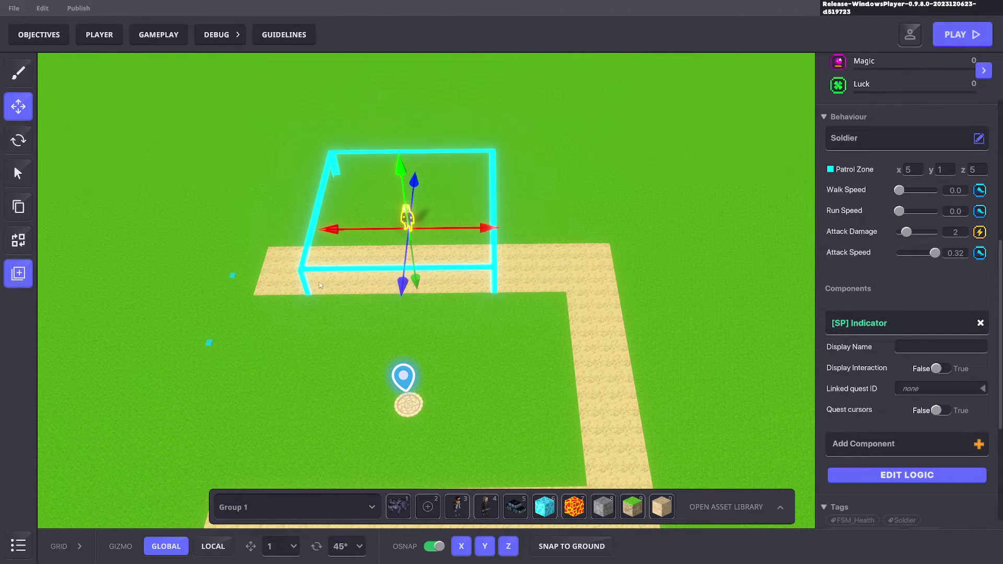
pyautogui.moveTo(269, 266); pyautogui.dragTo(502, 306, button='middle')
pyautogui.click(597, 330)
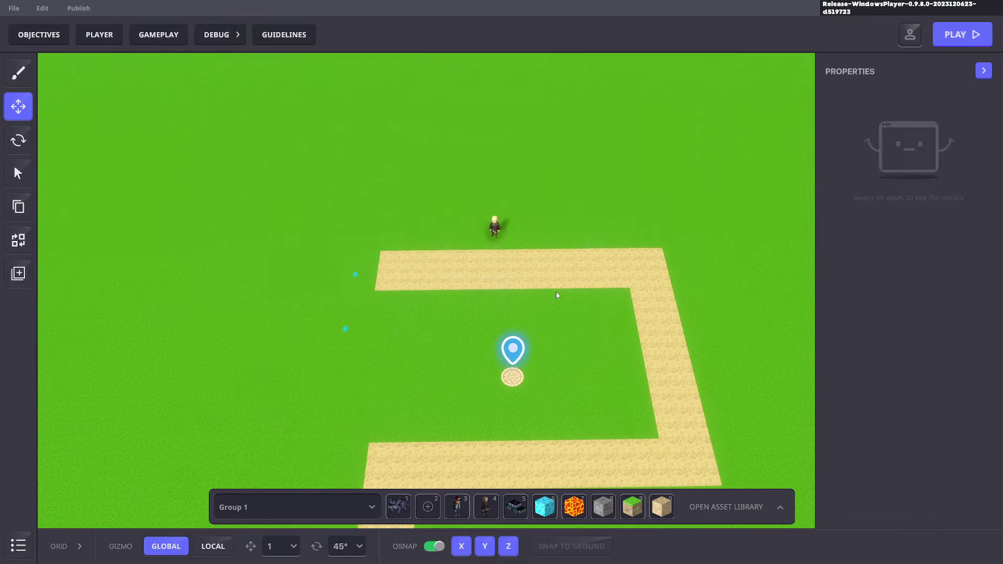
pyautogui.scroll(5, 344, 246)
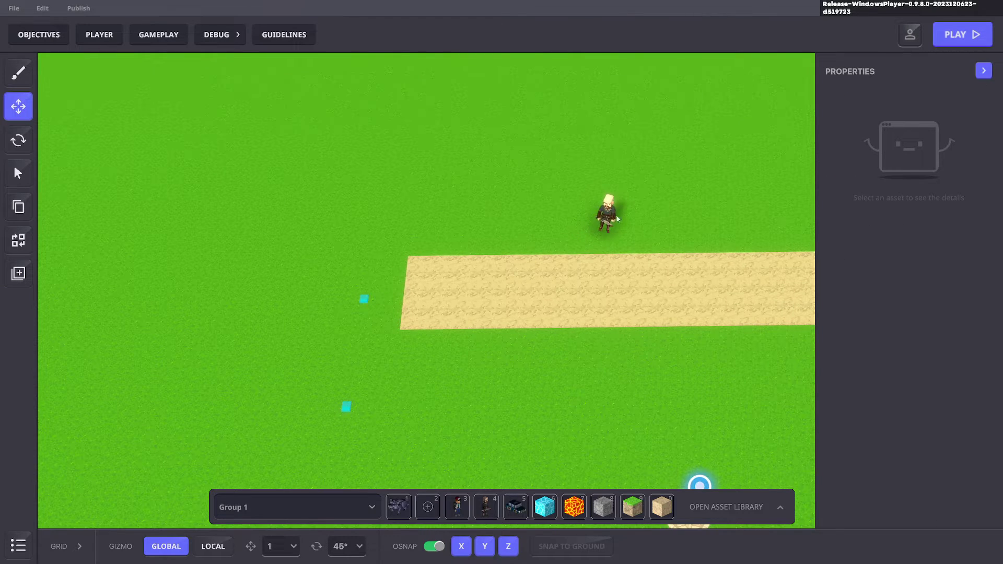
pyautogui.moveTo(621, 254); pyautogui.dragTo(567, 228, button='middle')
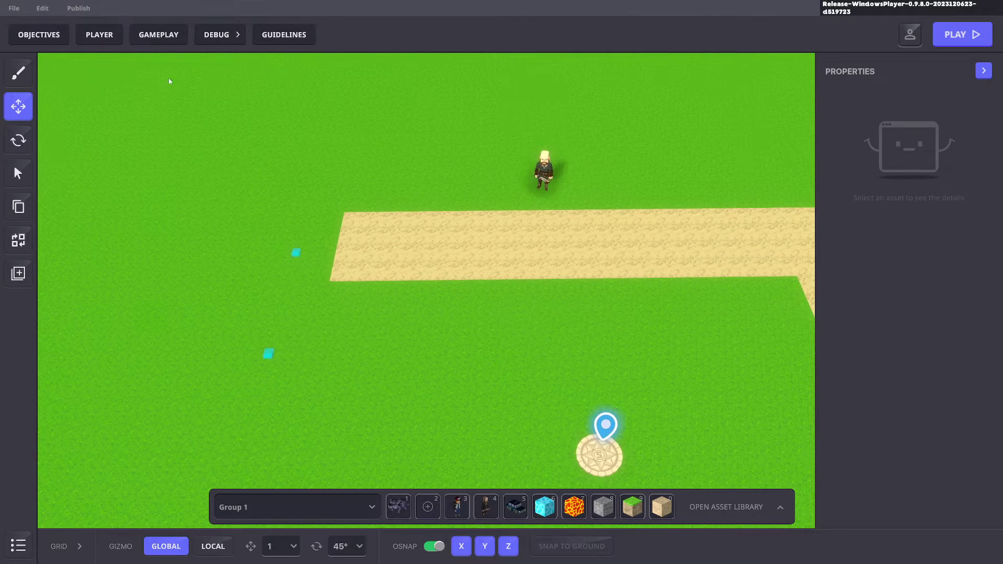
# Start a new global Number variable in the Game Rules and name it Money
pyautogui.click(163, 36)
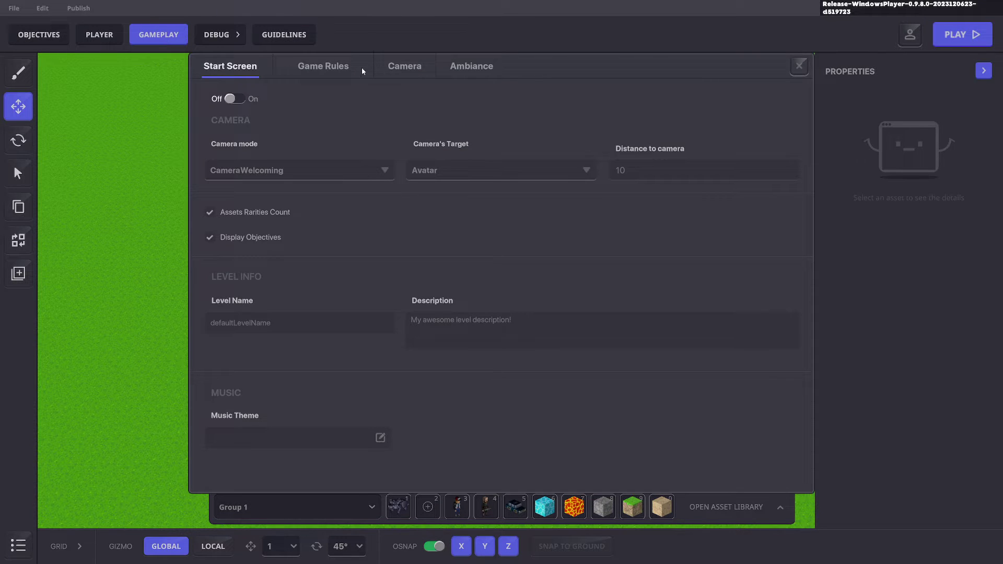
pyautogui.click(329, 70)
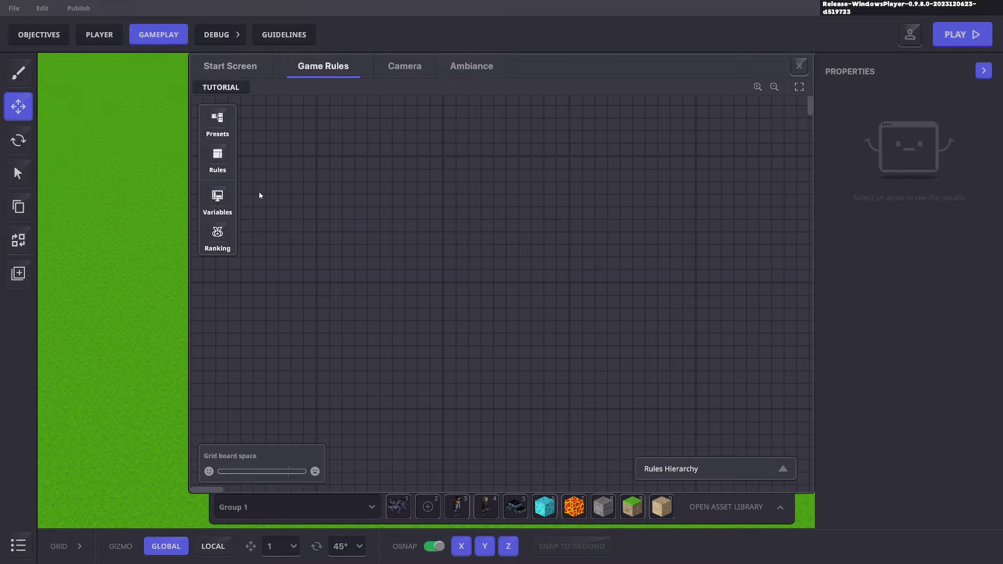
pyautogui.click(222, 204)
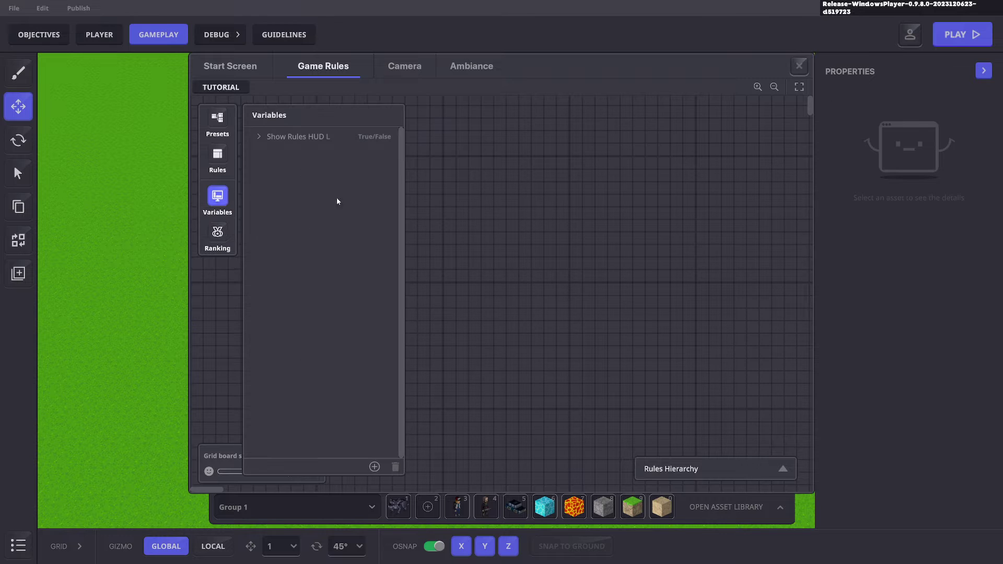
pyautogui.click(375, 467)
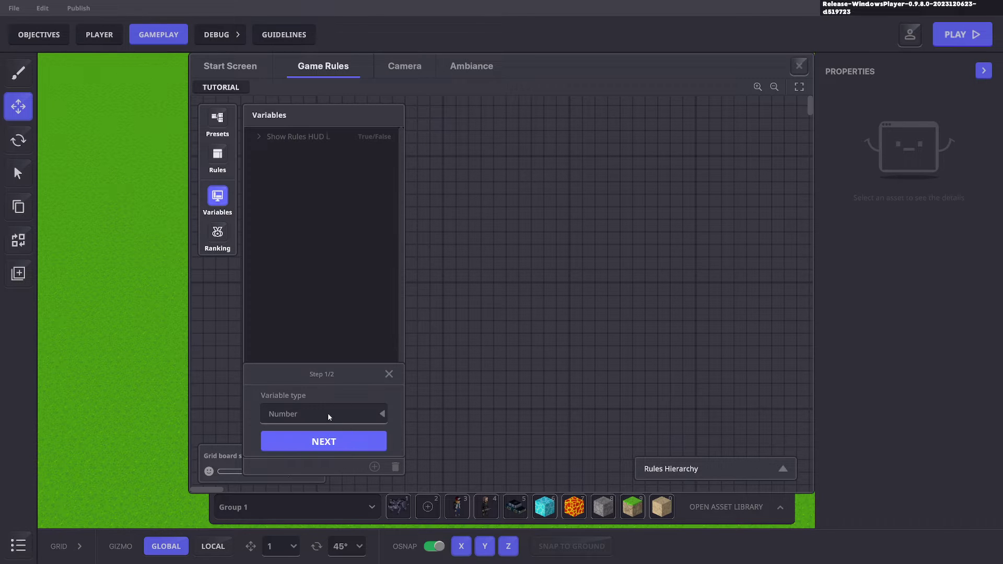
pyautogui.click(324, 442)
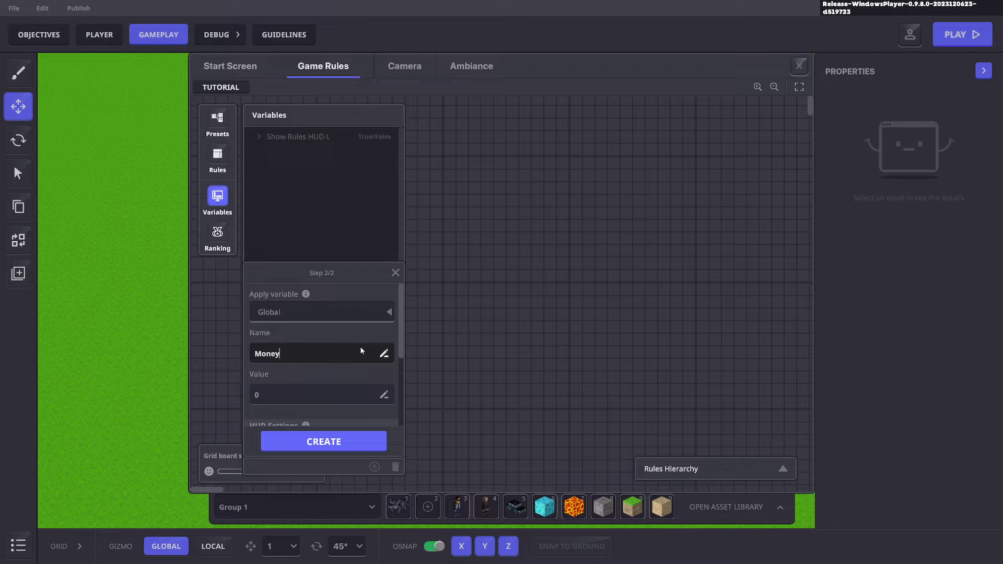
pyautogui.write('Money')
# Show the Money variable at game start on the Left side HUD with the HUD name Money, and create it
pyautogui.scroll(-3, 363, 400)
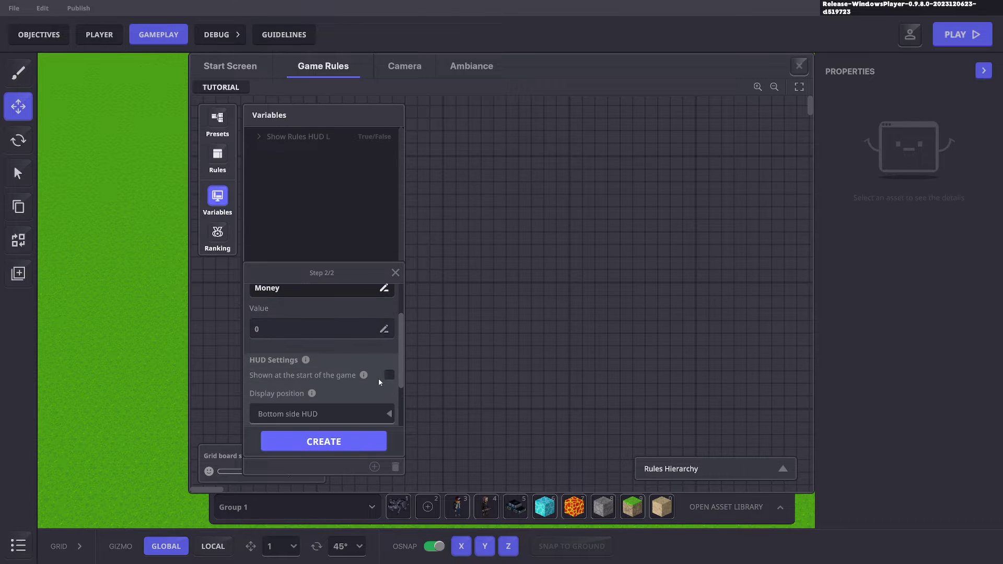
pyautogui.click(390, 377)
pyautogui.scroll(-2, 376, 369)
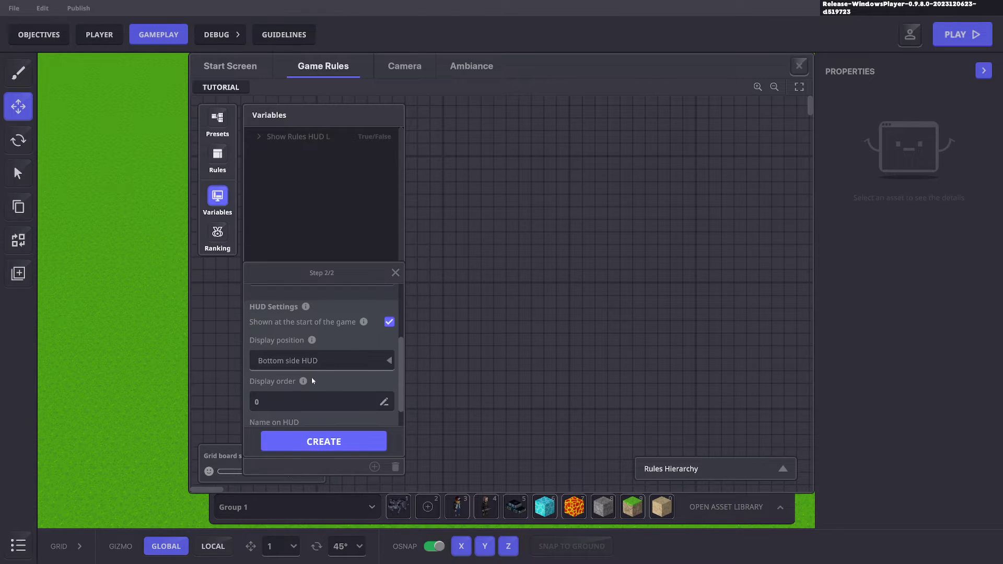
pyautogui.click(345, 364)
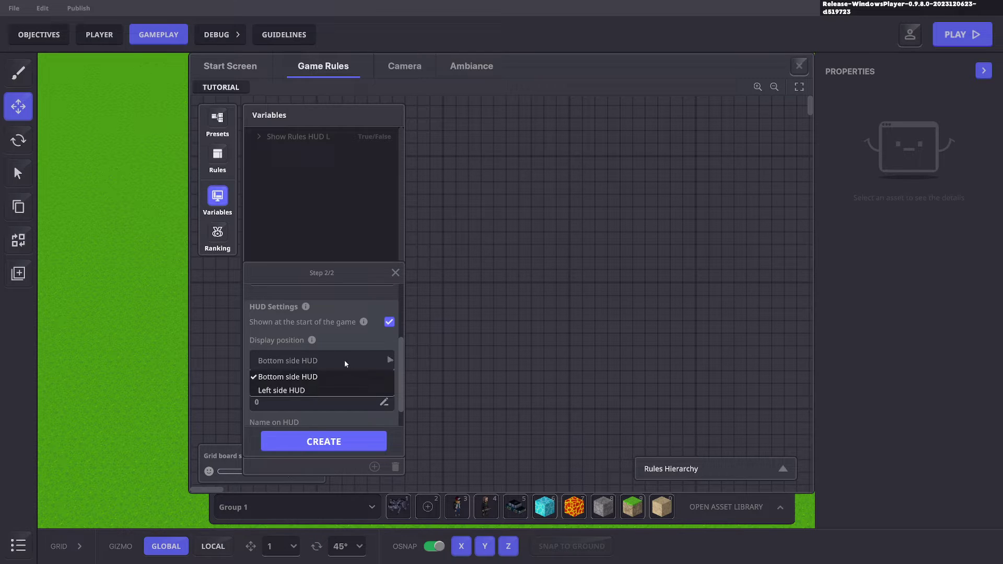
pyautogui.click(294, 392)
pyautogui.scroll(-1, 323, 359)
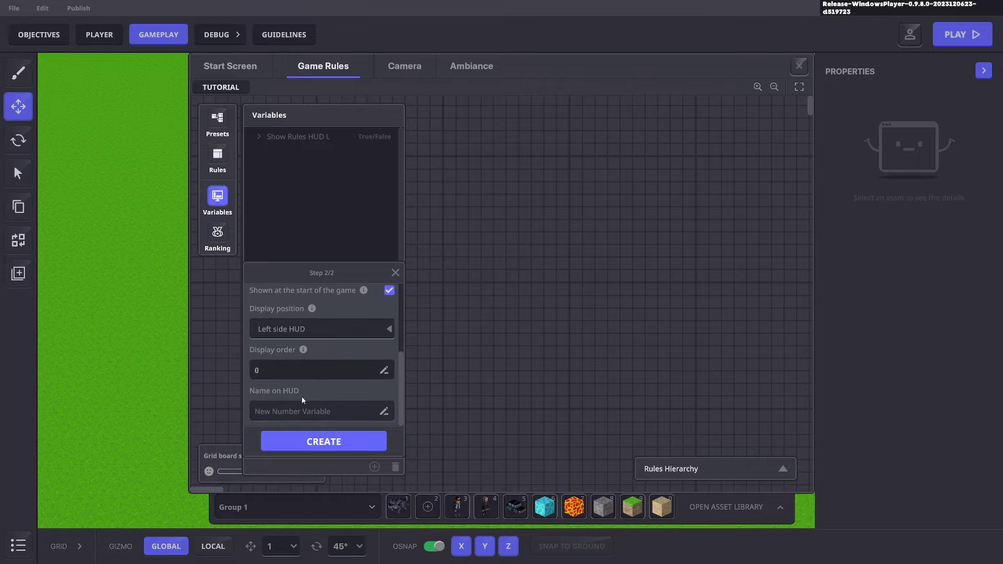
pyautogui.write('Money')
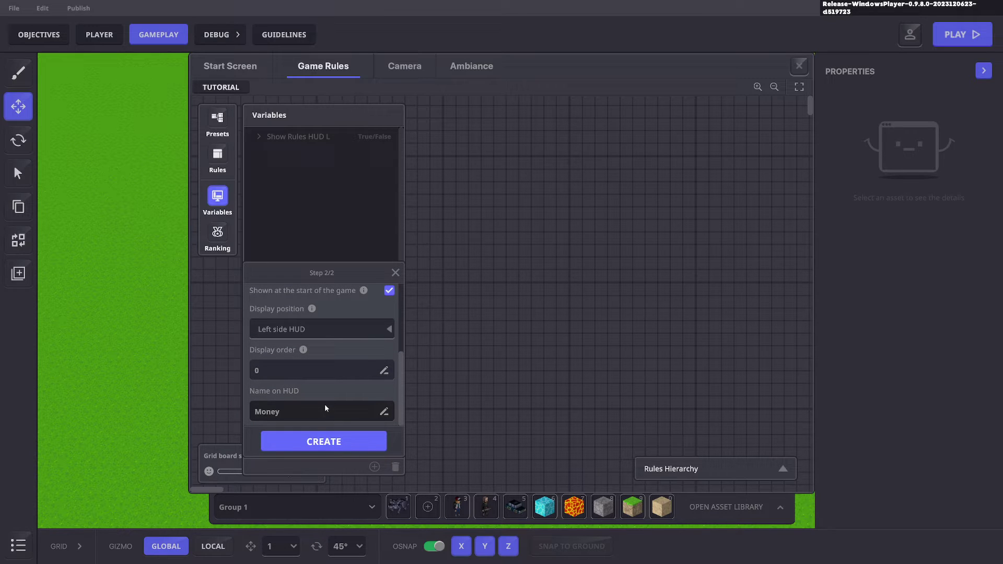
pyautogui.click(331, 449)
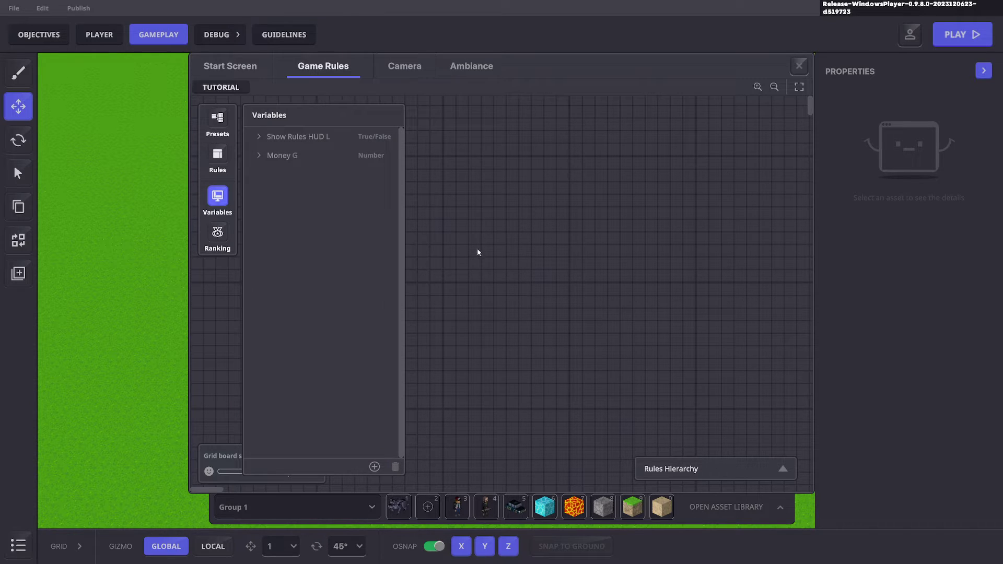
# Add a Display variable on HUD rule and set its required message to a new message named ShowMoney
pyautogui.click(218, 156)
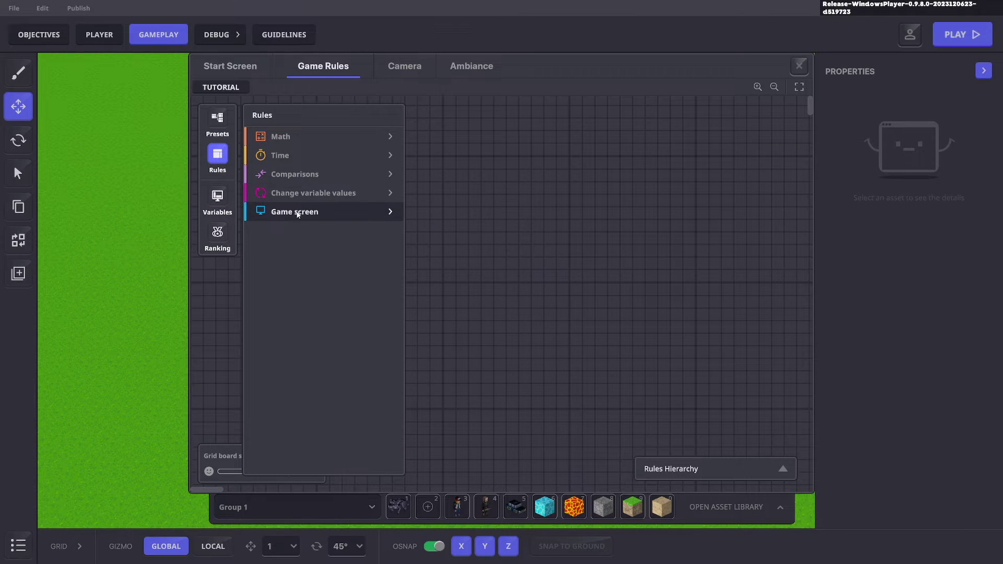
pyautogui.click(306, 214)
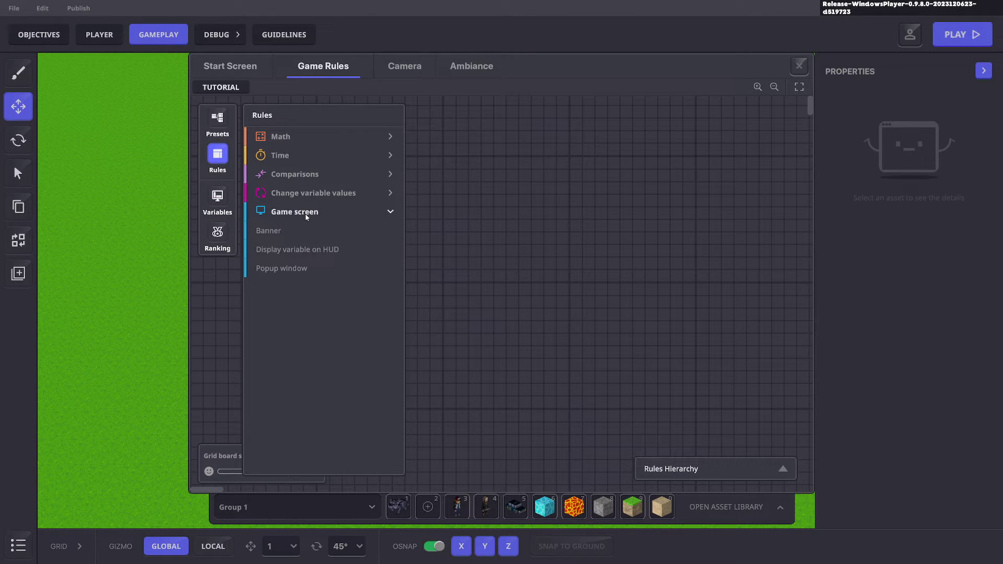
pyautogui.click(291, 252)
pyautogui.click(549, 232)
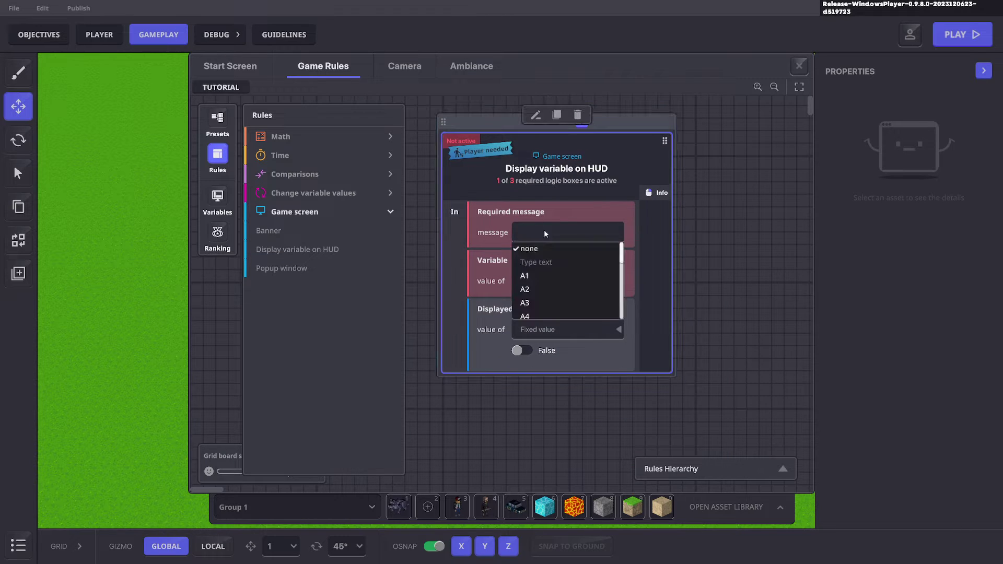
pyautogui.write('Show')
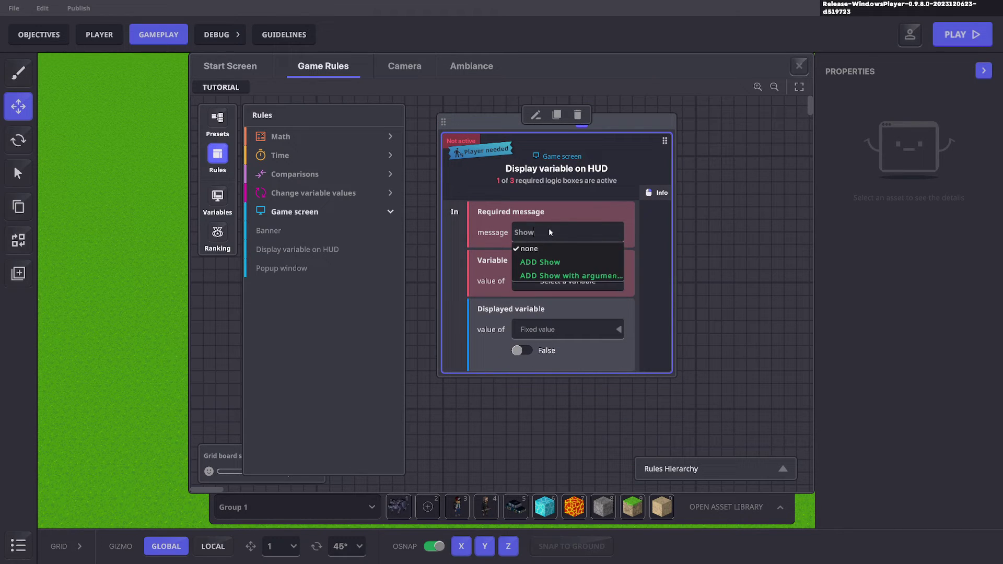
pyautogui.write('Money')
pyautogui.click(544, 263)
# Assign the Money variable to the HUD display rule, switch on its displayed value, and close the Game Rules
pyautogui.click(561, 285)
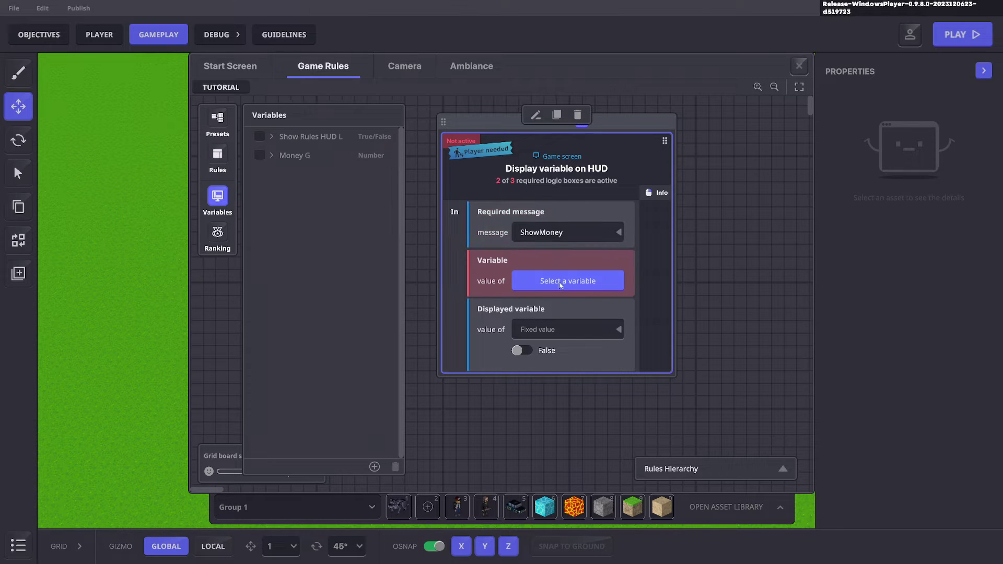
pyautogui.click(259, 156)
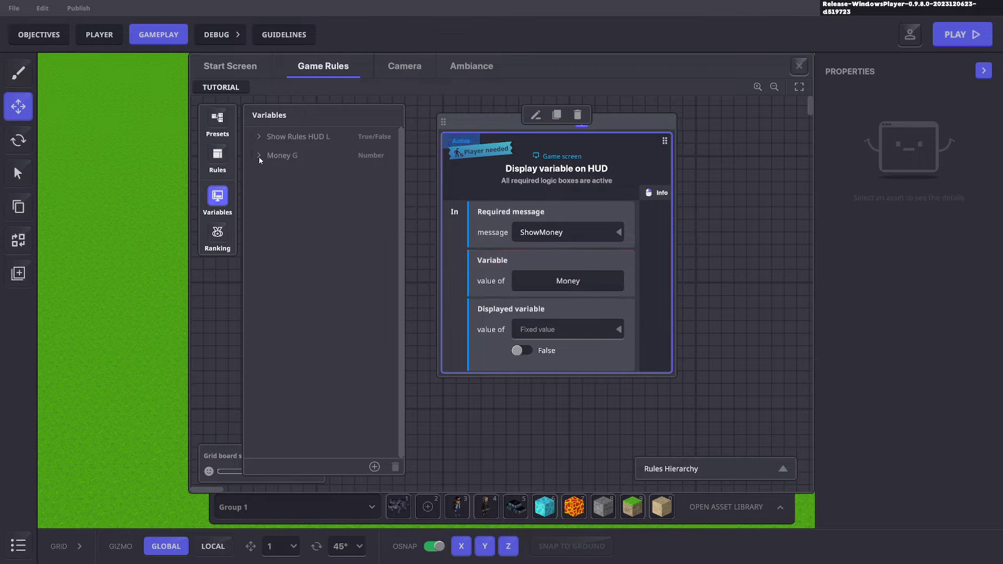
pyautogui.scroll(-3, 540, 264)
pyautogui.click(521, 252)
pyautogui.scroll(3, 577, 322)
pyautogui.click(802, 66)
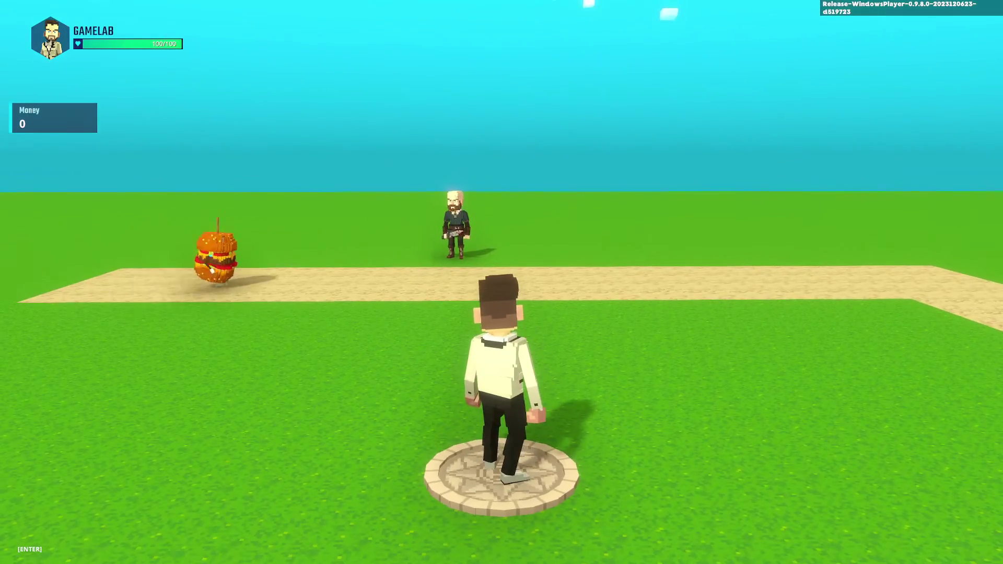
# Playtest the level to check the Money counter on the HUD while walking near the path, then return to editing
pyautogui.press('w')
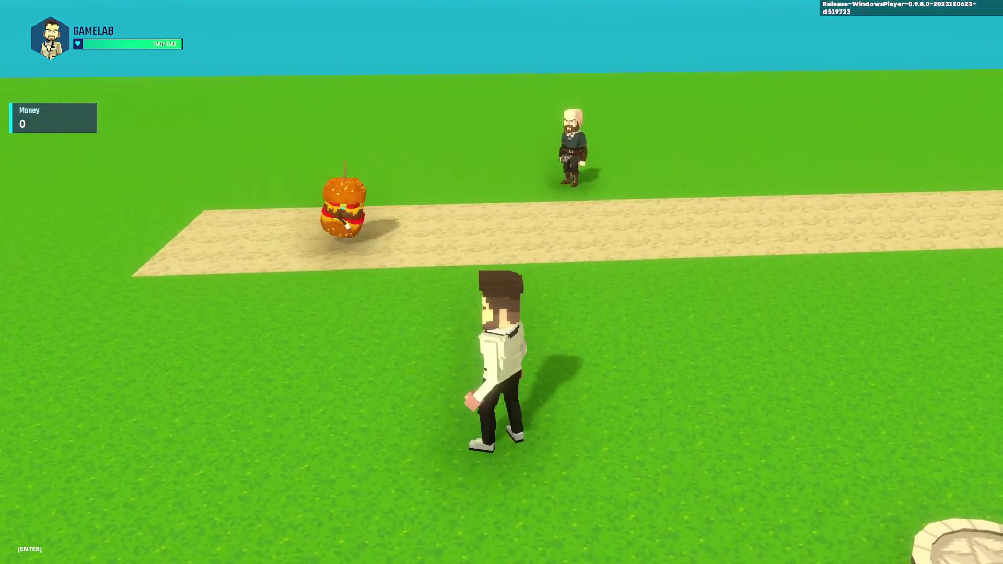
pyautogui.press('d')
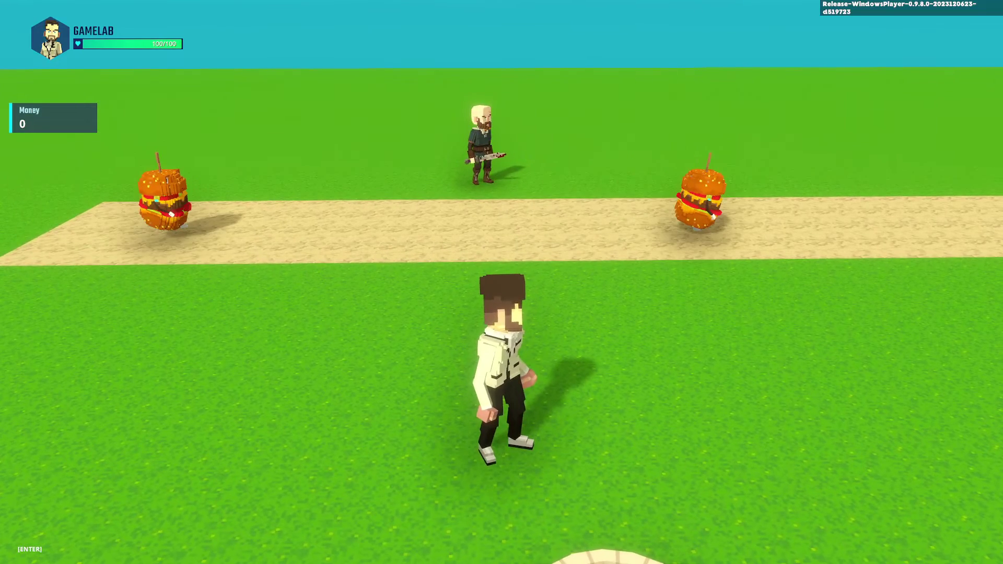
pyautogui.press('Escape')
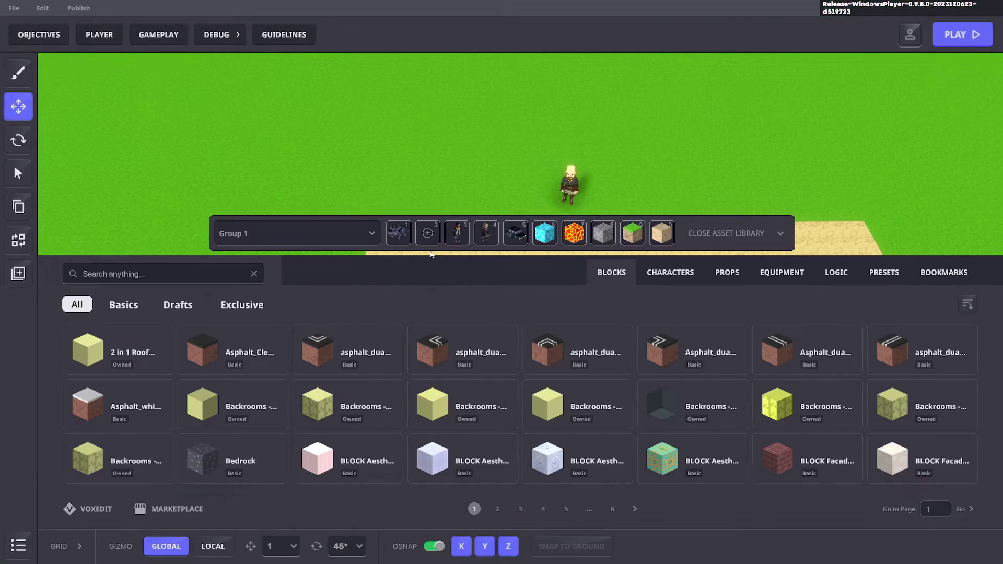
# Place a Wave 1 preset on the grass near the start of the sand path and select it
pyautogui.click(838, 271)
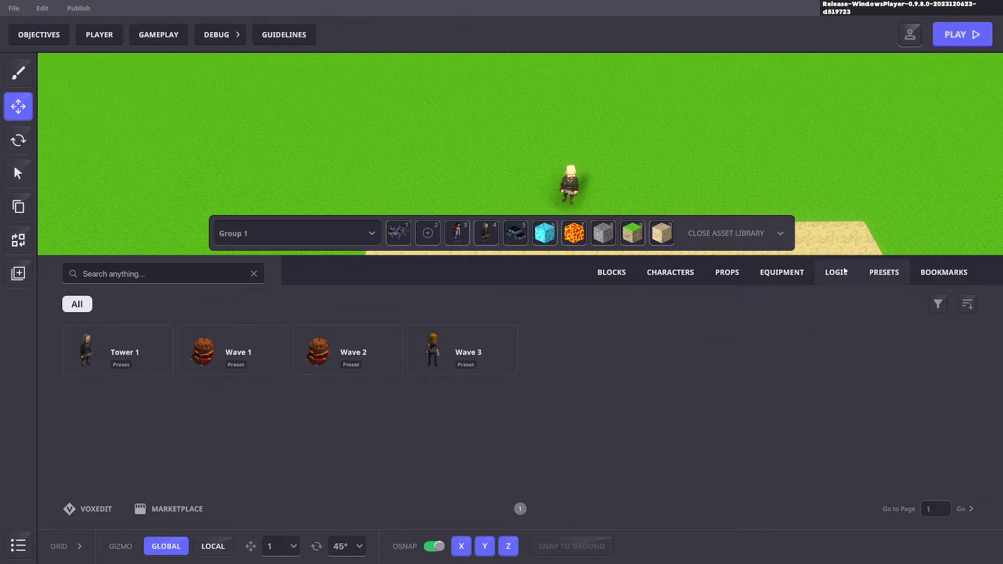
pyautogui.click(233, 359)
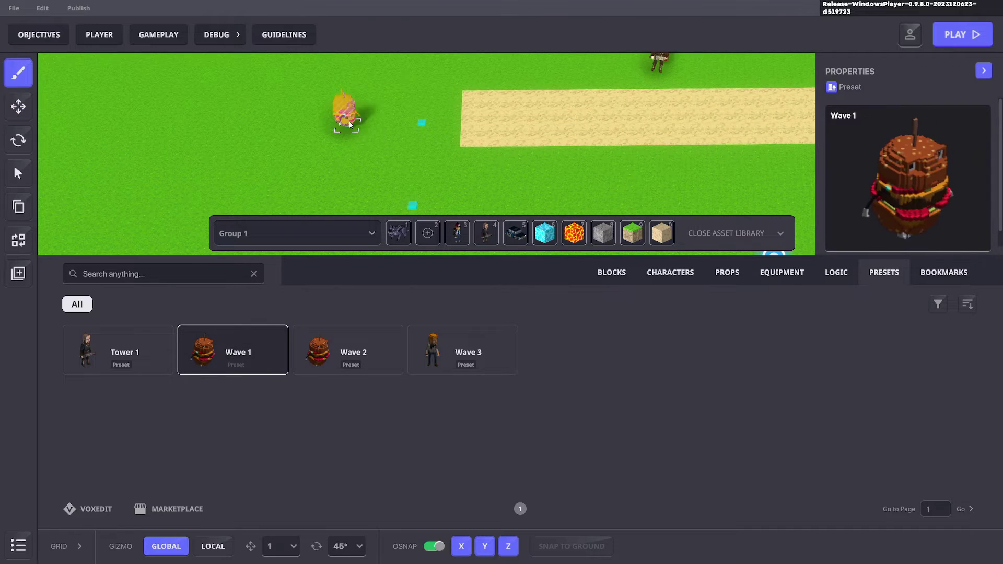
pyautogui.click(20, 112)
pyautogui.click(345, 113)
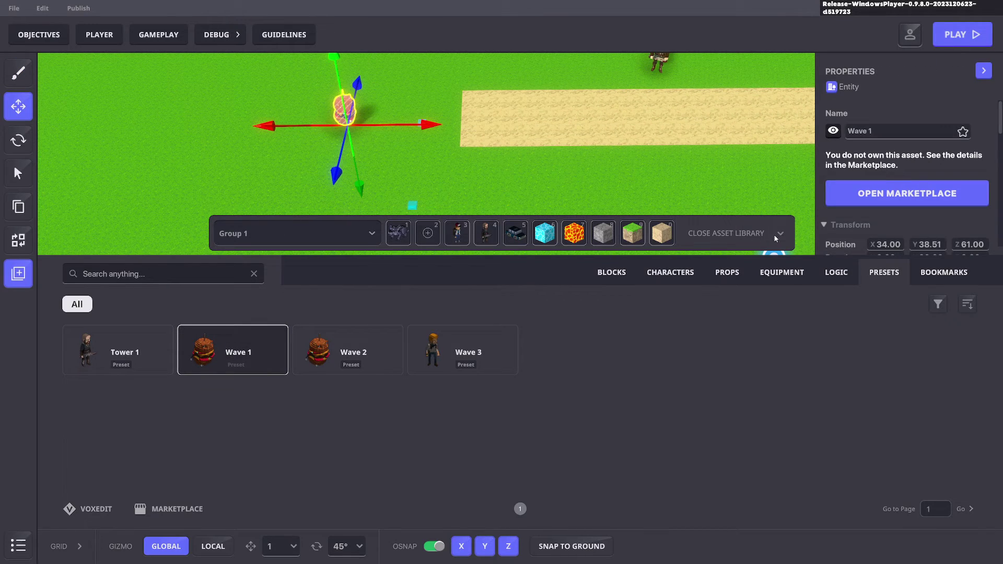
# Examine the Health component in the placed Wave 1 entity's logic, including its Money message and broadcast type
pyautogui.click(776, 235)
pyautogui.scroll(-10, 941, 293)
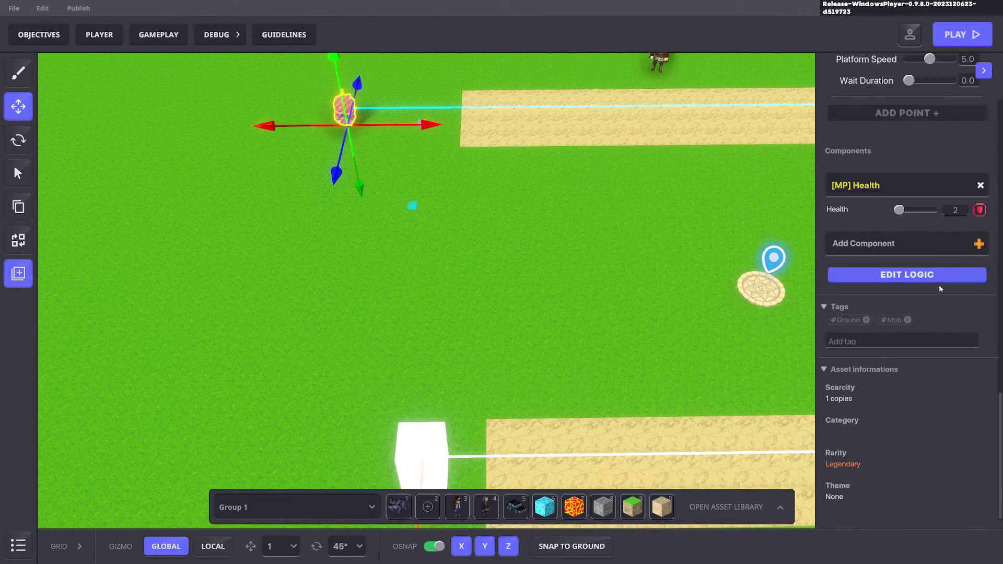
pyautogui.click(920, 285)
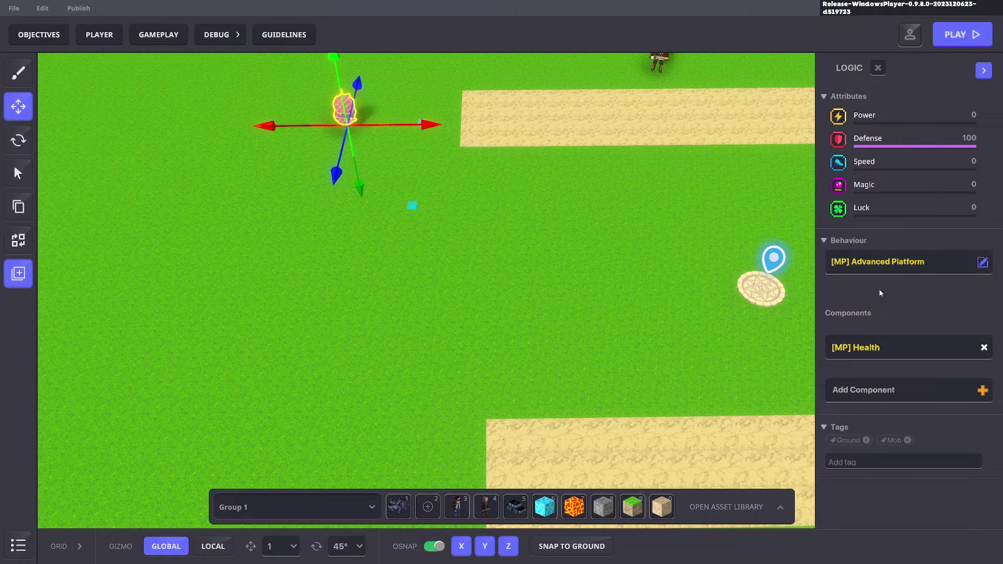
pyautogui.scroll(-10, 882, 289)
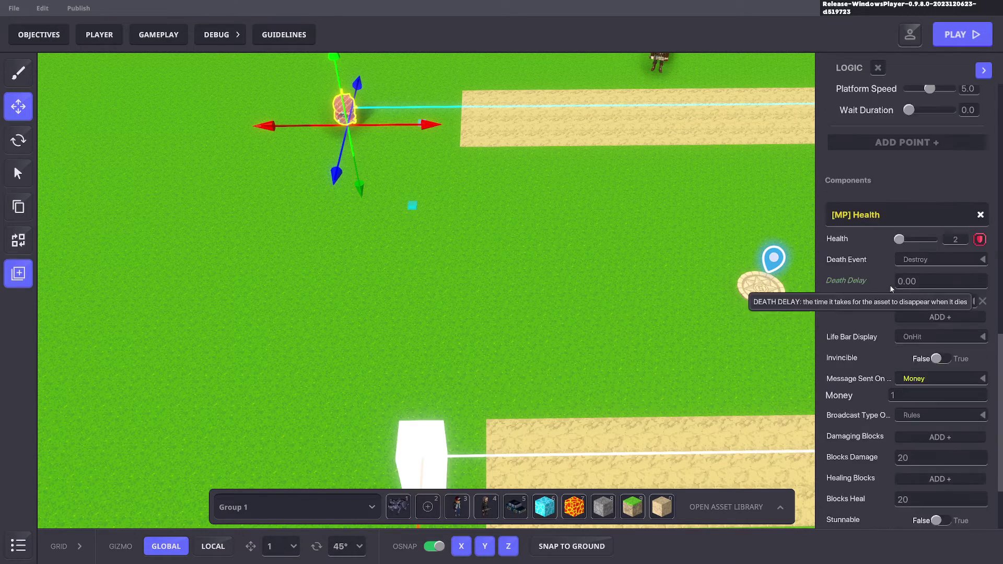
pyautogui.scroll(-2, 890, 287)
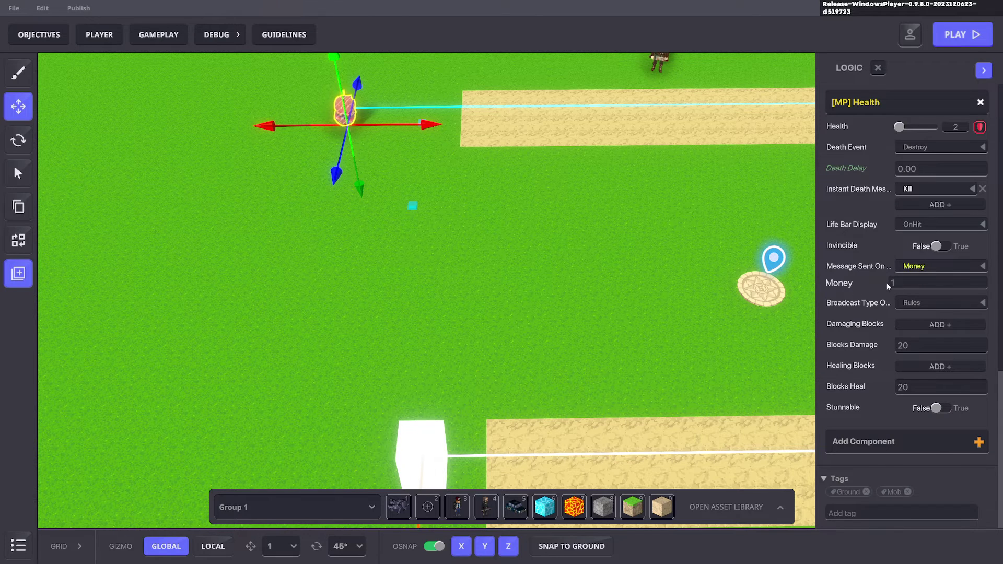
pyautogui.moveTo(599, 162); pyautogui.dragTo(542, 244, button='middle')
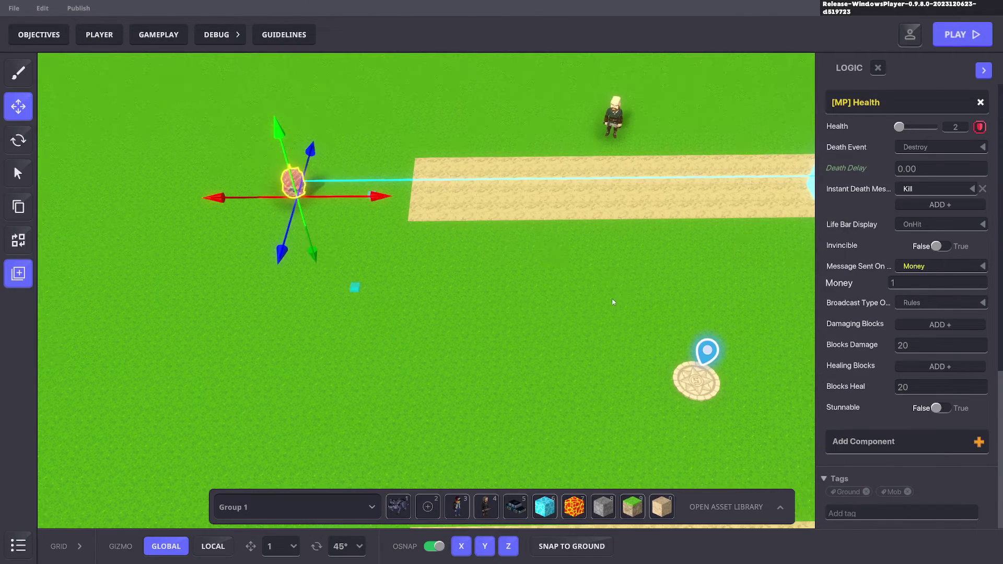
# Add an Add/Subtract number rule to the Game Rules and set its required message to Money
pyautogui.click(155, 35)
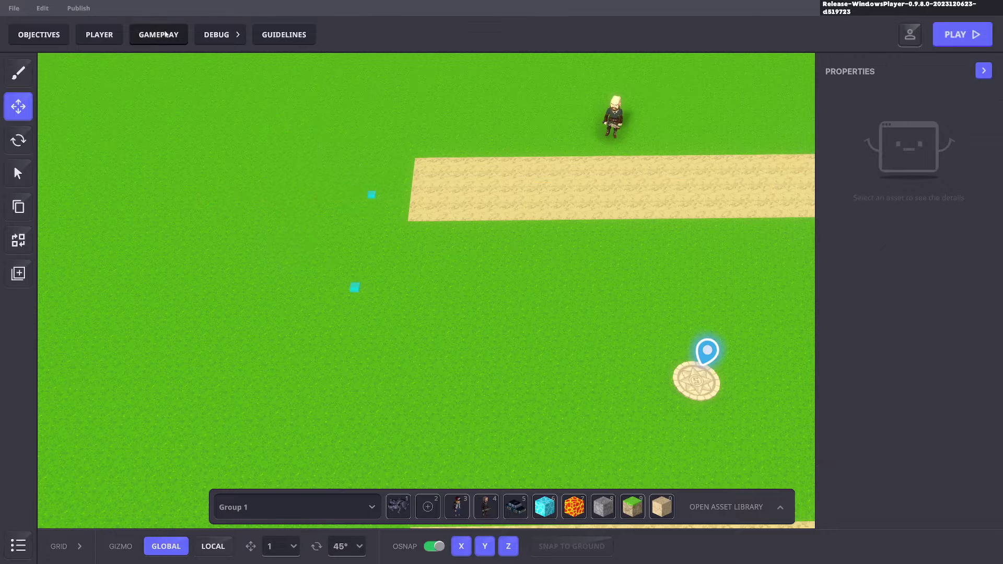
pyautogui.click(323, 67)
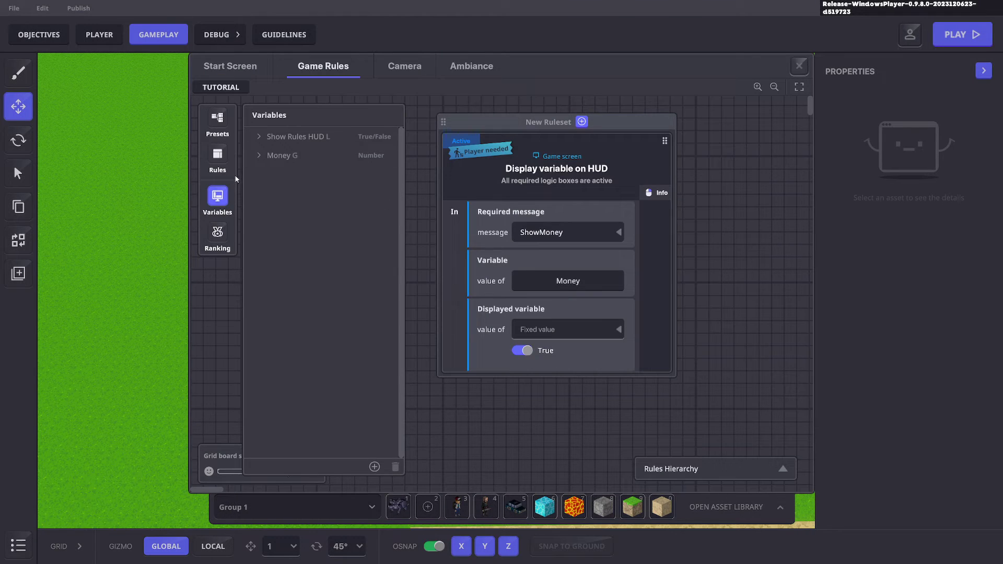
pyautogui.click(216, 161)
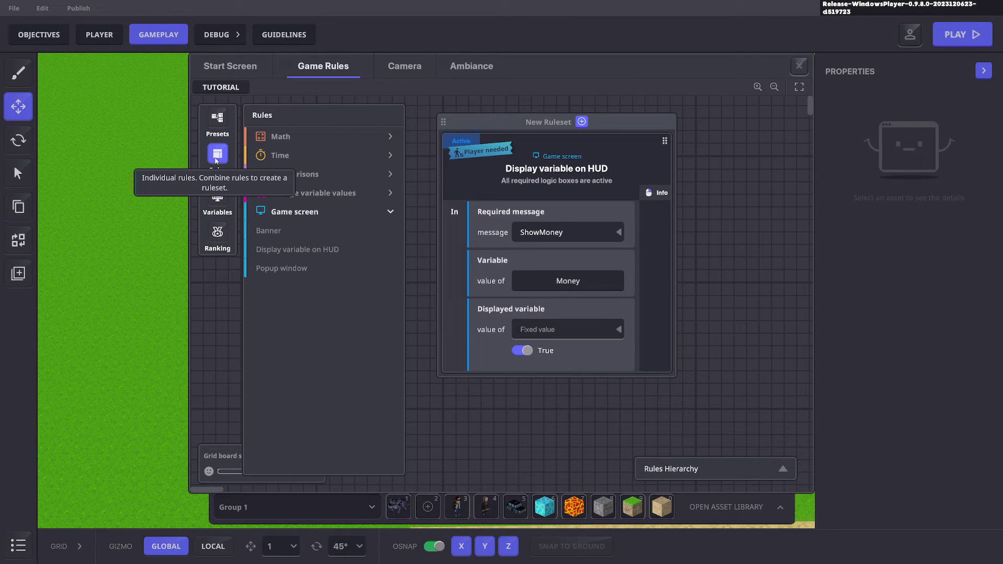
pyautogui.click(310, 145)
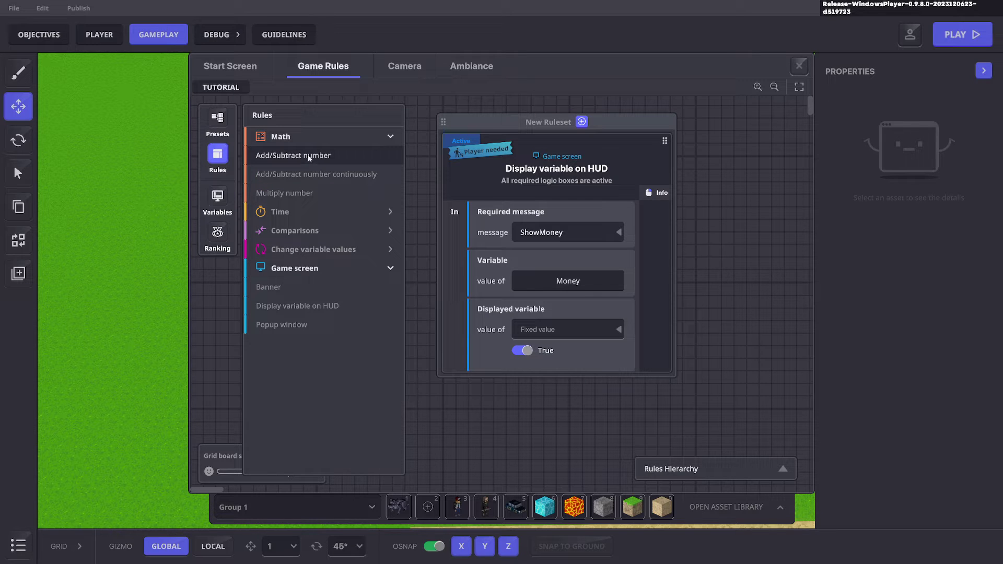
pyautogui.click(311, 155)
pyautogui.moveTo(574, 290); pyautogui.dragTo(605, 156)
pyautogui.click(648, 267)
pyautogui.write('Money')
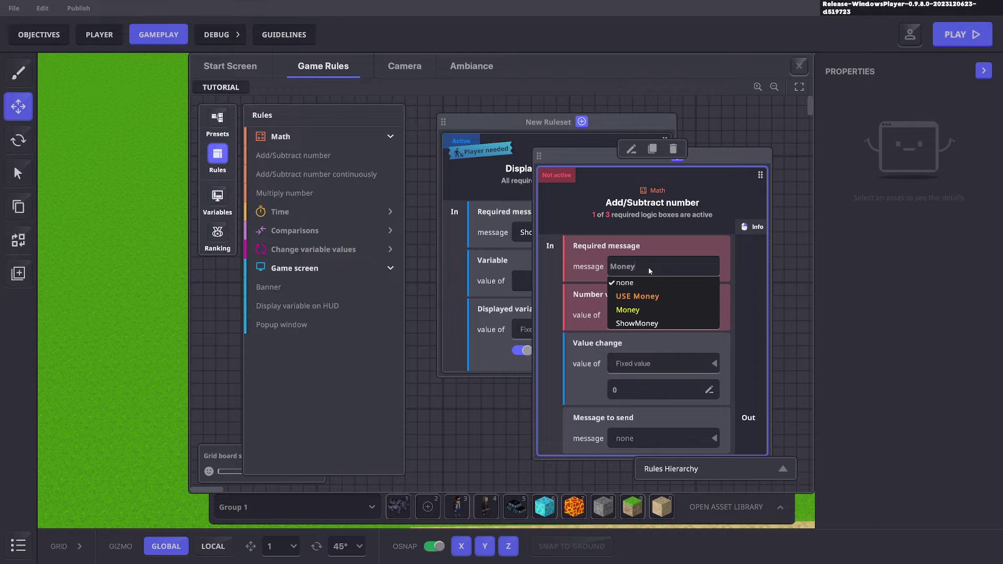
pyautogui.click(630, 310)
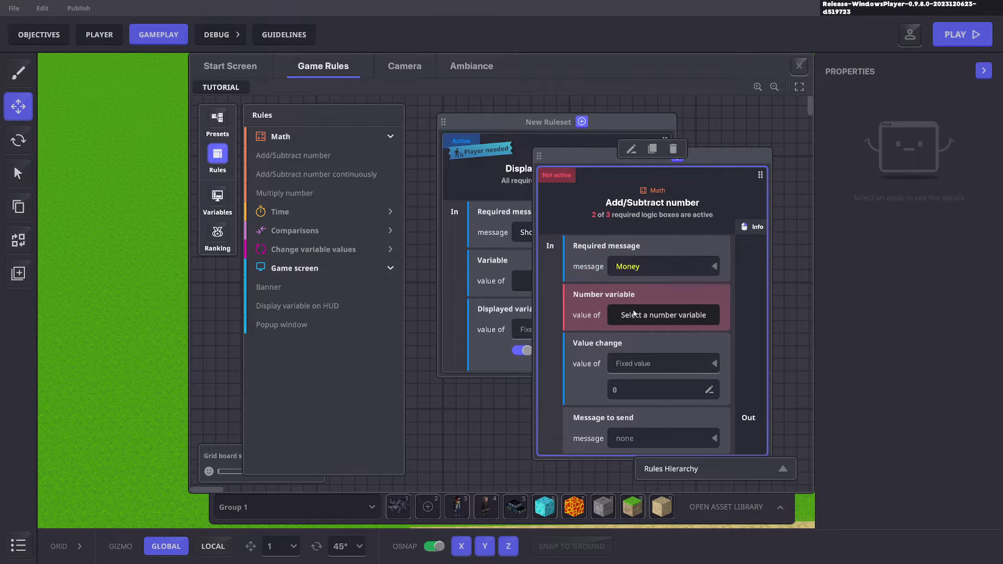
# Assign the Money variable to the Add/Subtract number rule with the Money message argument as its value change, and close the Game Rules
pyautogui.click(648, 315)
pyautogui.click(260, 139)
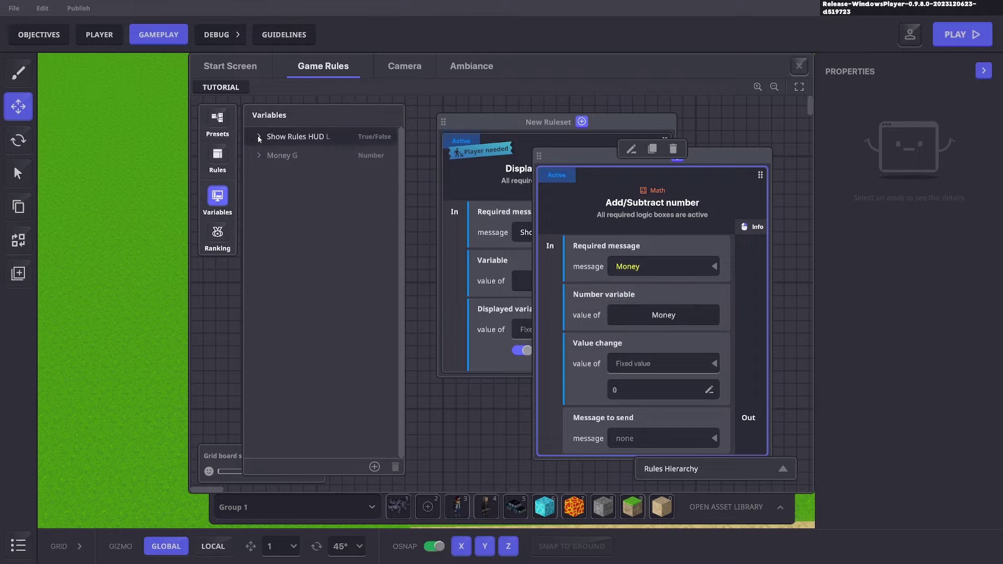
pyautogui.scroll(-2, 660, 320)
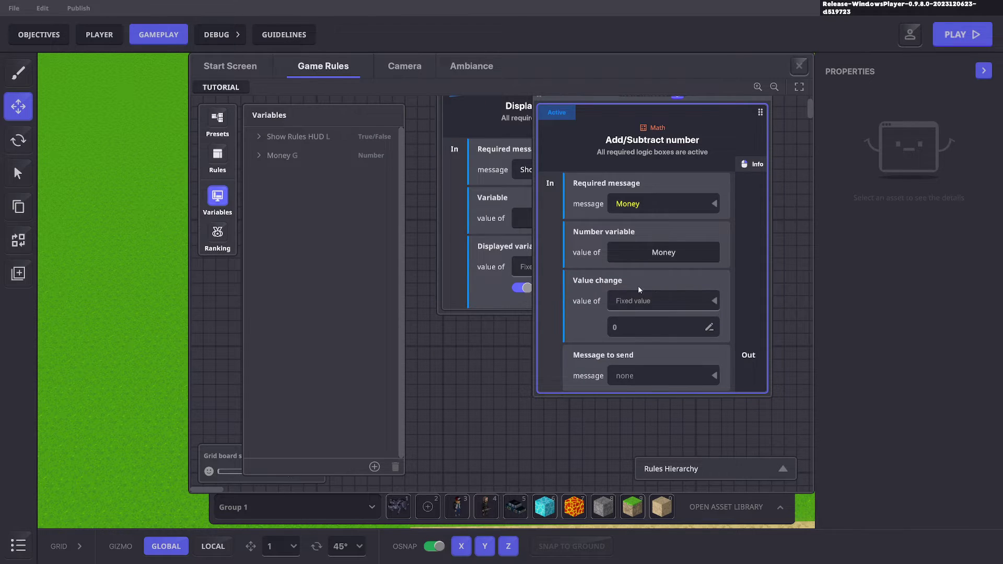
pyautogui.click(665, 302)
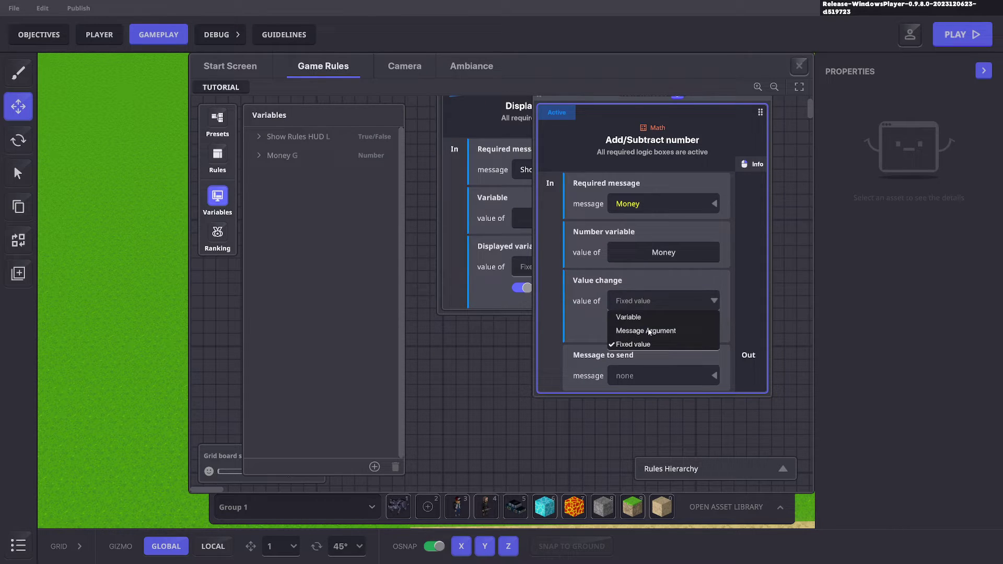
pyautogui.click(648, 330)
pyautogui.click(658, 322)
pyautogui.click(623, 356)
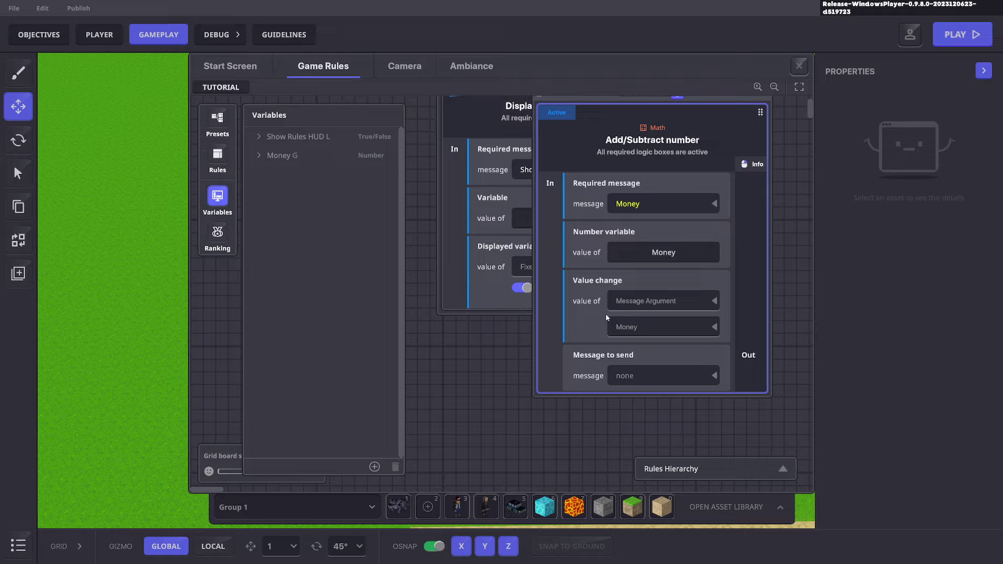
pyautogui.scroll(2, 708, 253)
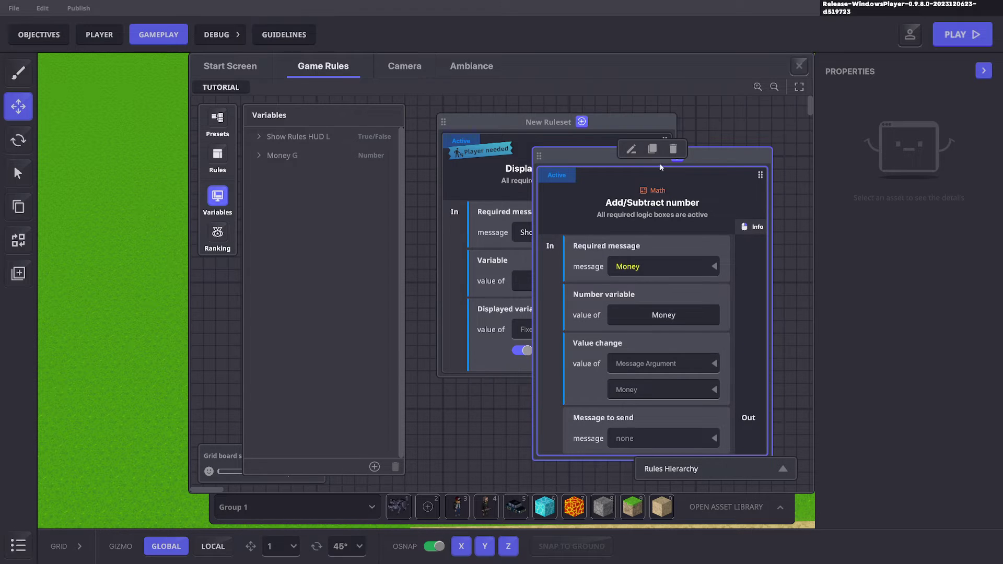
pyautogui.moveTo(725, 153); pyautogui.dragTo(748, 117)
pyautogui.click(801, 66)
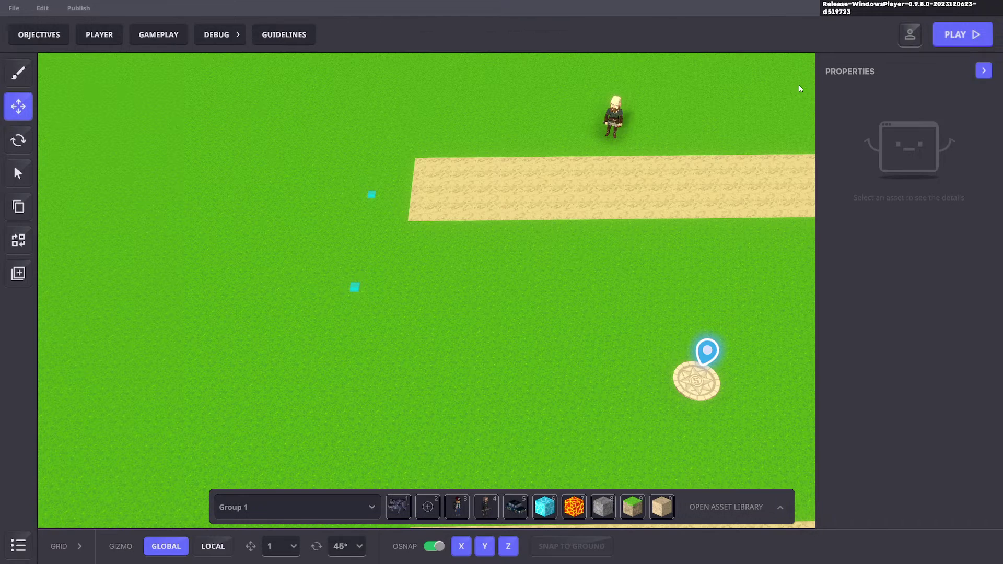
# Playtest the level to check the Money counter, and inspect the Trigger Volume settings of the entity at the sand path's end
pyautogui.hotkey('ctrl', 'p')
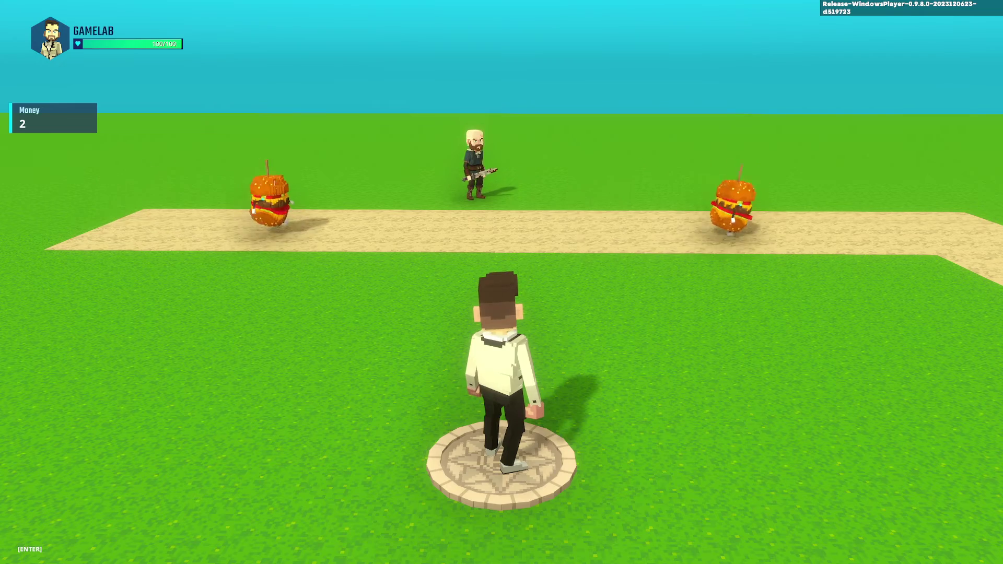
pyautogui.hotkey('ctrl', 'p')
pyautogui.moveTo(571, 298); pyautogui.dragTo(469, 193, button='middle')
pyautogui.click(733, 348)
pyautogui.scroll(-5, 919, 339)
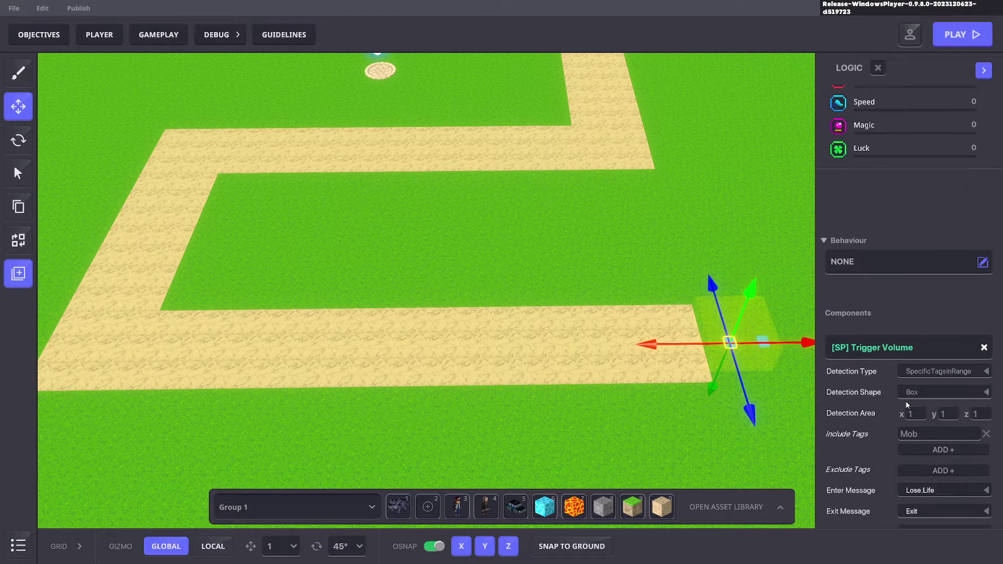
pyautogui.scroll(-3, 907, 395)
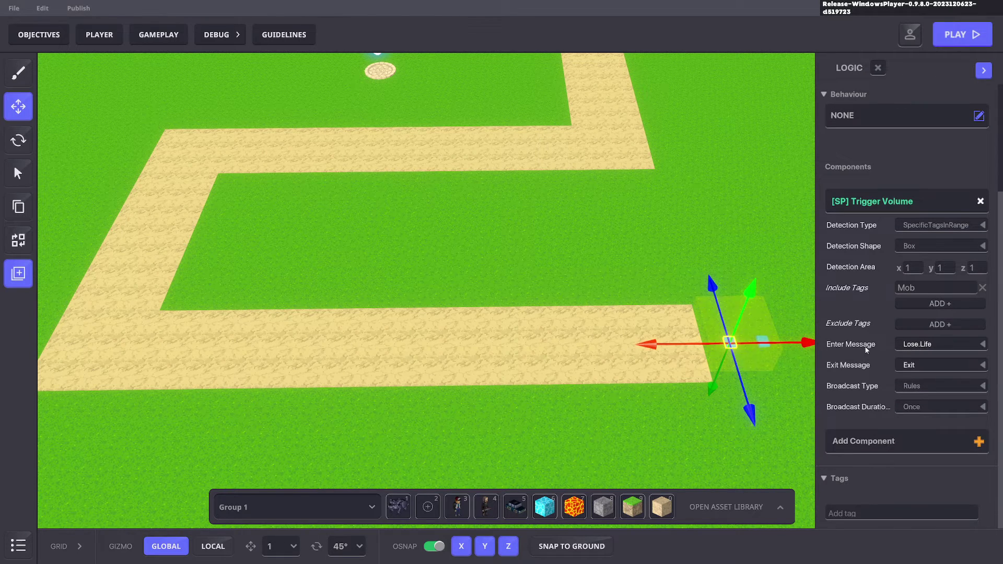
pyautogui.click(146, 80)
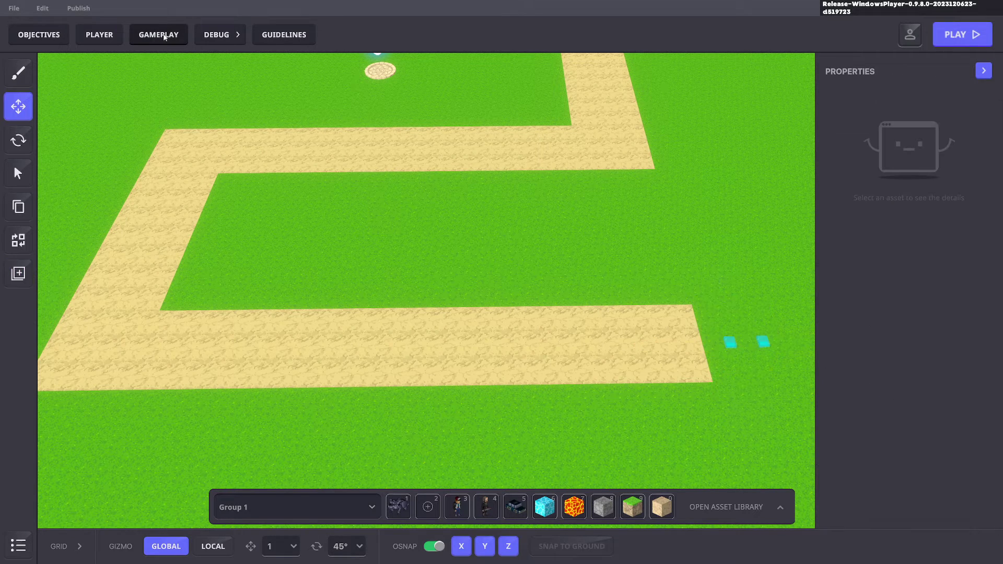
# Start a new global number variable in the Game Rules named LIVES with a value of 10
pyautogui.click(154, 39)
pyautogui.click(337, 70)
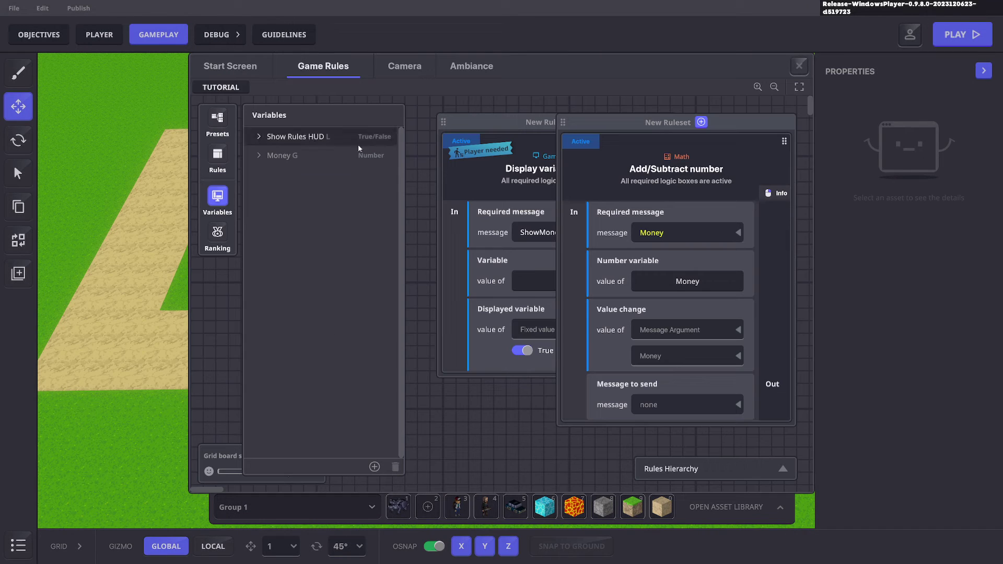
pyautogui.click(374, 467)
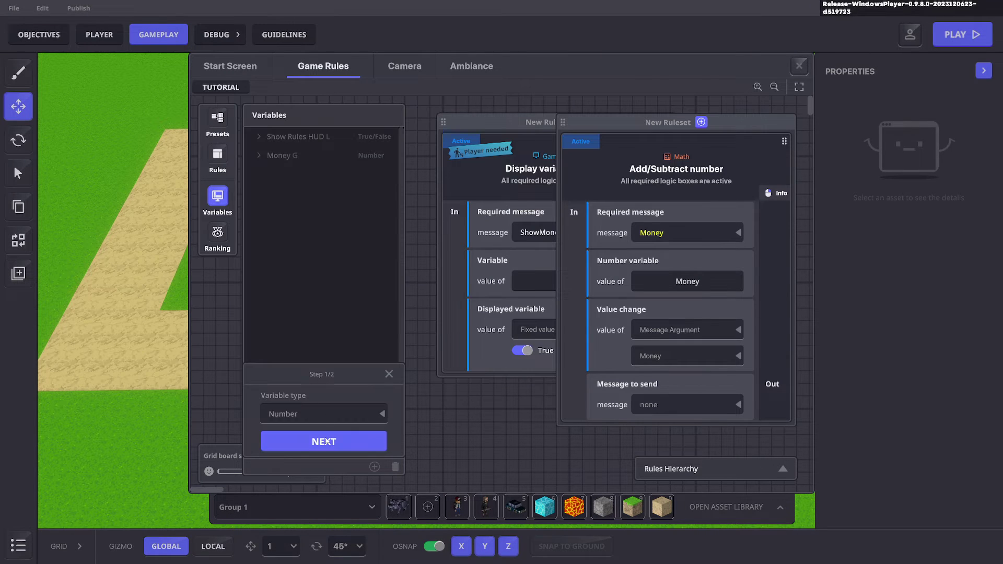
pyautogui.click(326, 442)
pyautogui.click(319, 353)
pyautogui.write('Life')
pyautogui.press('BackSpace')
pyautogui.press('BackSpace')
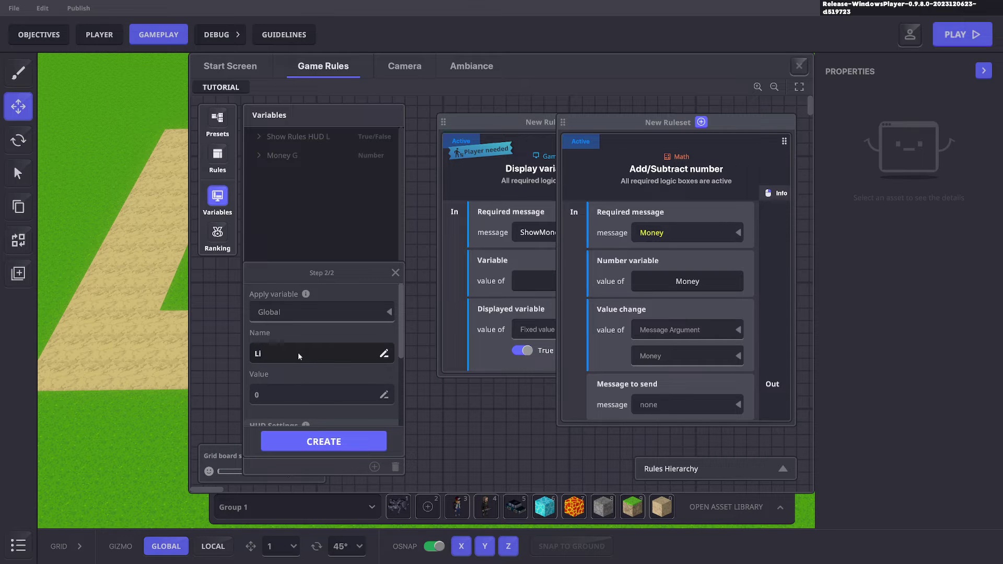
pyautogui.write('VES')
pyautogui.press('BackSpace')
pyautogui.press('BackSpace')
pyautogui.press('BackSpace')
pyautogui.press('BackSpace')
pyautogui.press('BackSpace')
pyautogui.write('LIVES')
pyautogui.scroll(-1, 304, 356)
pyautogui.click(309, 383)
pyautogui.write('10')
# Show the LIVES variable at game start on the Left side HUD with display order 2 and HUD name LIVES, and create it
pyautogui.scroll(-4, 334, 384)
pyautogui.click(389, 339)
pyautogui.click(337, 377)
pyautogui.click(277, 406)
pyautogui.scroll(-1, 347, 369)
pyautogui.click(301, 397)
pyautogui.write('2')
pyautogui.scroll(-1, 310, 390)
pyautogui.click(280, 413)
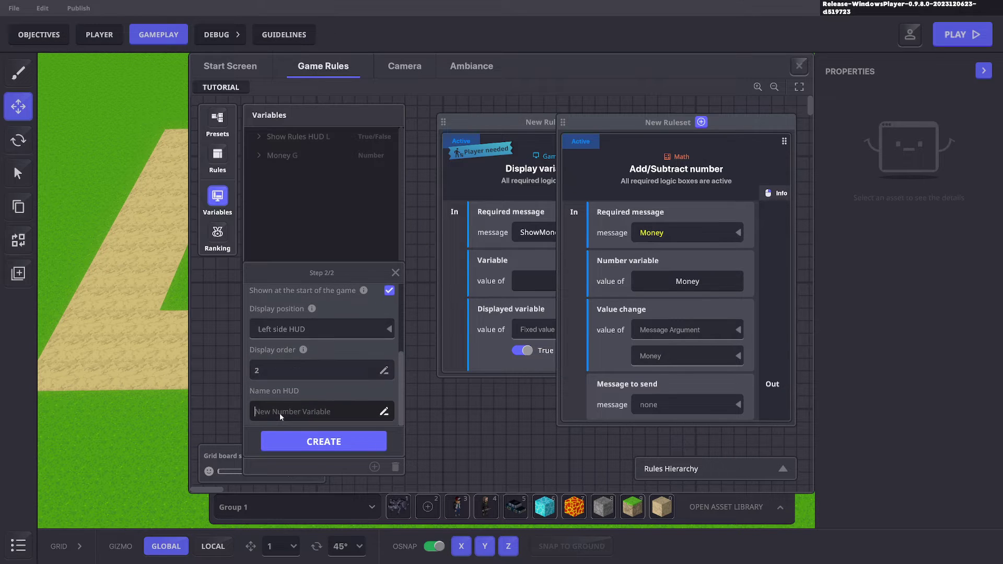
pyautogui.write('LIVES')
pyautogui.click(324, 442)
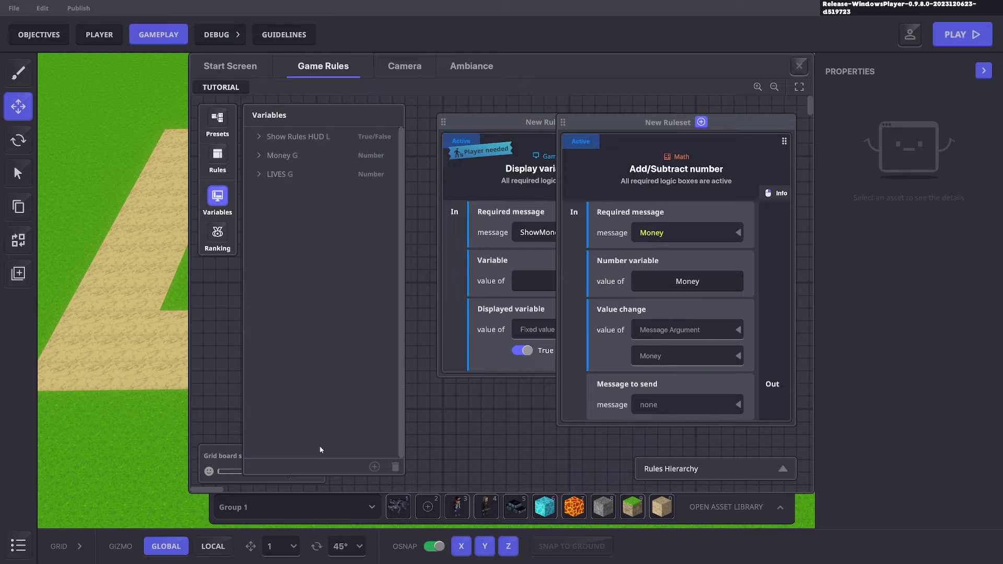
# Duplicate the Display variable on HUD rule within its ruleset and assign the LIVES variable to the copy
pyautogui.click(528, 127)
pyautogui.moveTo(540, 121)
pyautogui.mouseDown()
pyautogui.moveTo(502, 126)
pyautogui.moveTo(520, 121)
pyautogui.mouseUp()
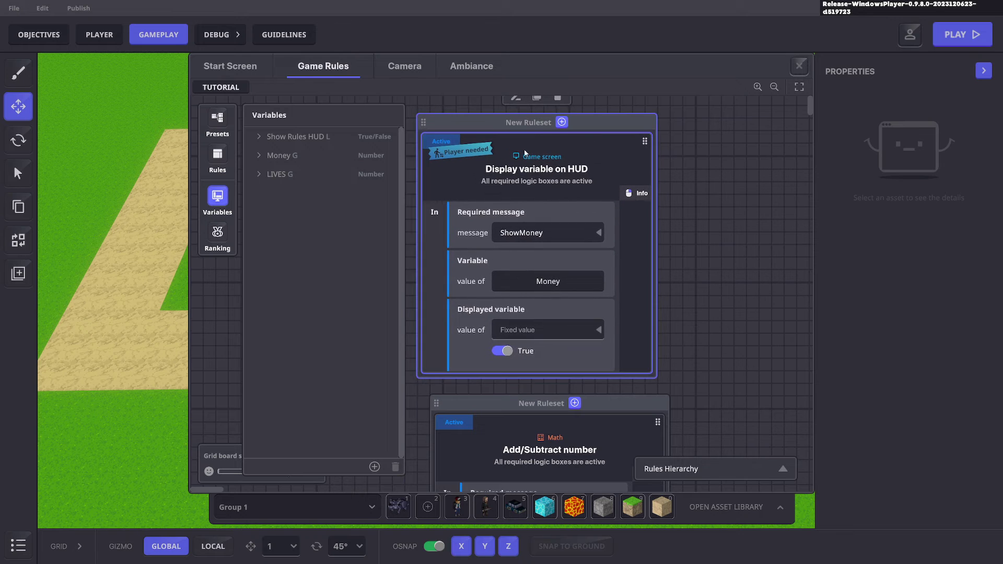
pyautogui.click(647, 143)
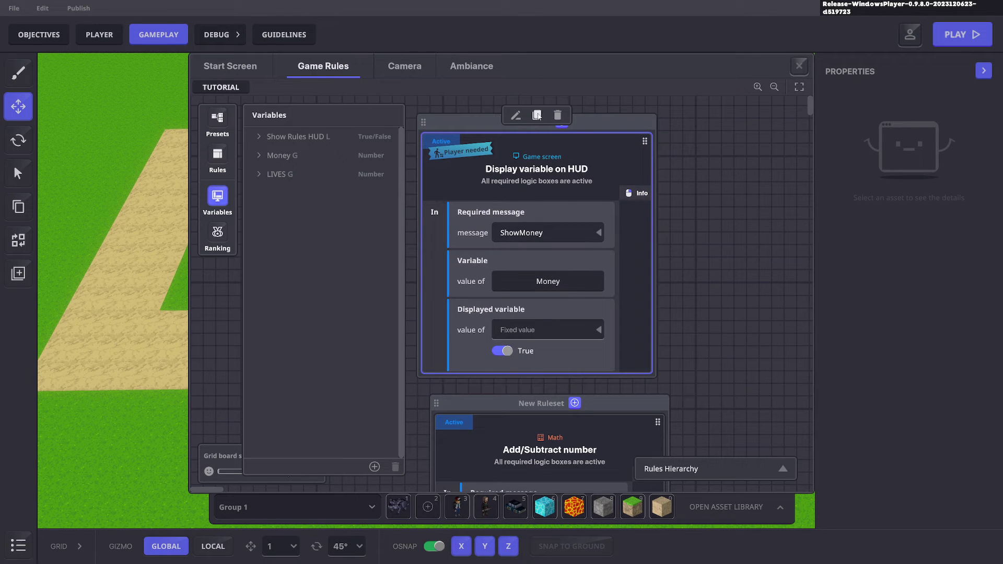
pyautogui.click(537, 115)
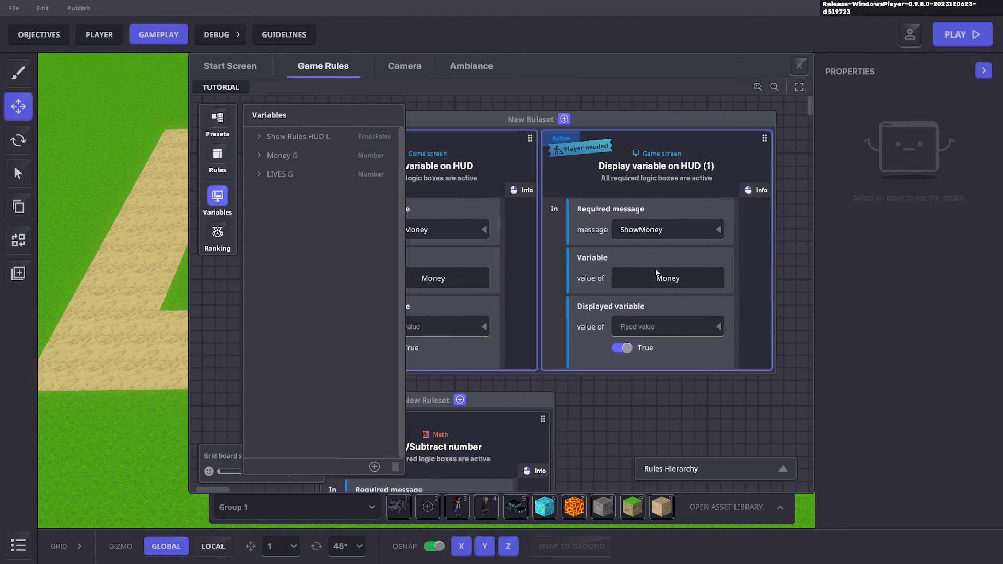
pyautogui.click(656, 274)
pyautogui.click(257, 173)
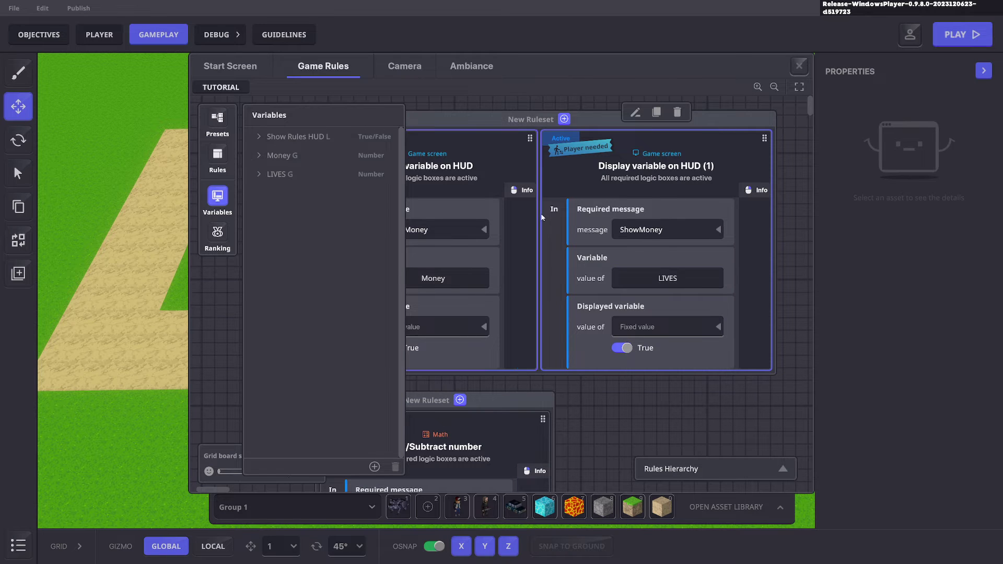
# Reposition the Add/Subtract number ruleset below the HUD ruleset and duplicate its rule
pyautogui.scroll(-3, 509, 149)
pyautogui.moveTo(552, 233); pyautogui.dragTo(706, 134)
pyautogui.moveTo(701, 253); pyautogui.dragTo(696, 223)
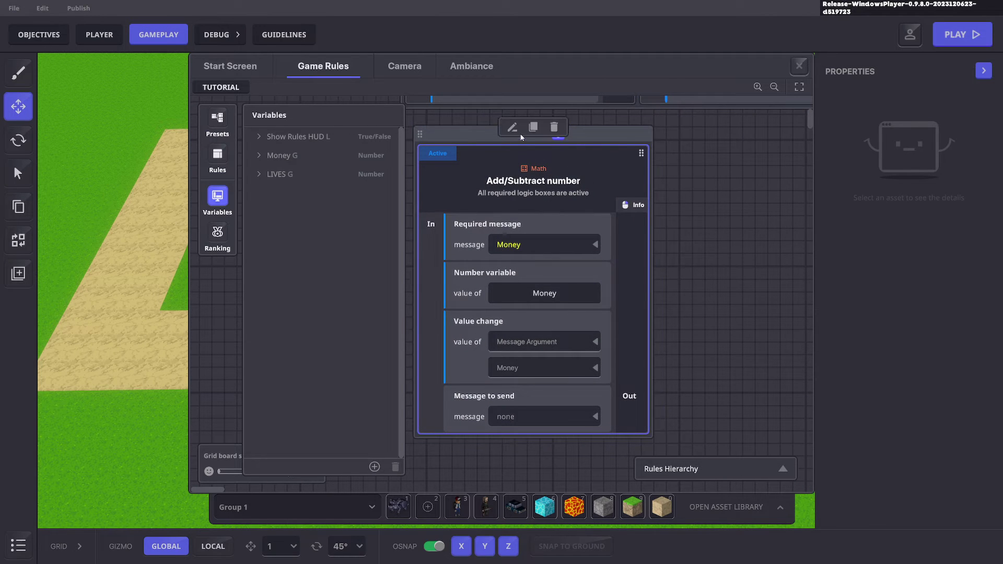
pyautogui.click(534, 129)
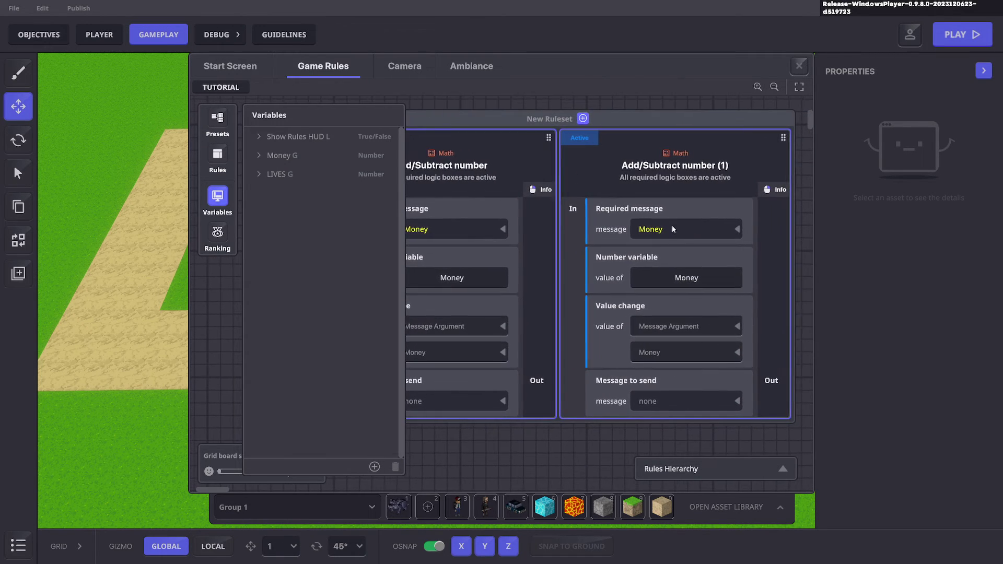
# Set the duplicated Add/Subtract number rule to require the Lose.Life message and change the LIVES variable
pyautogui.click(672, 229)
pyautogui.write('Live')
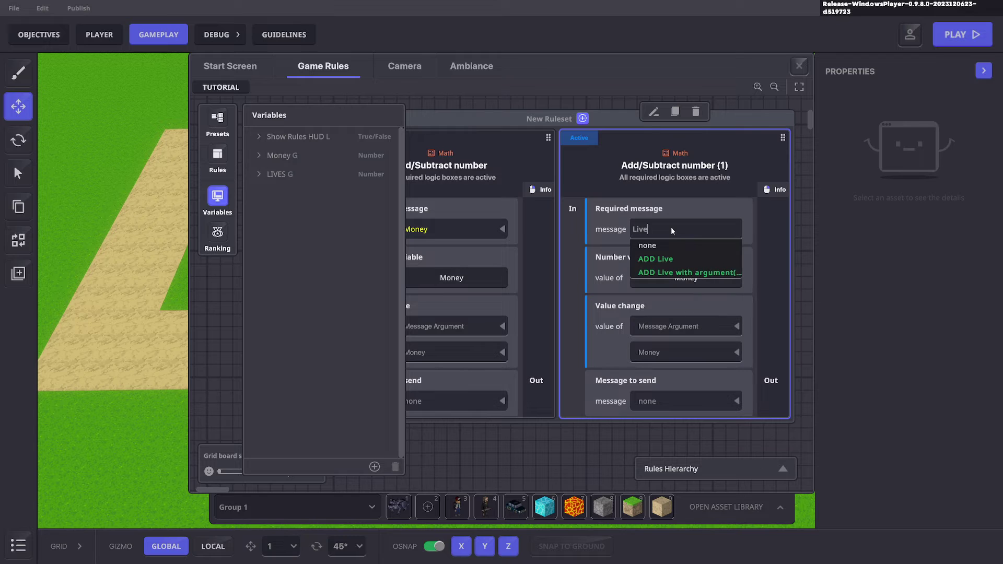
pyautogui.press('BackSpace')
pyautogui.press('BackSpace')
pyautogui.press('BackSpace')
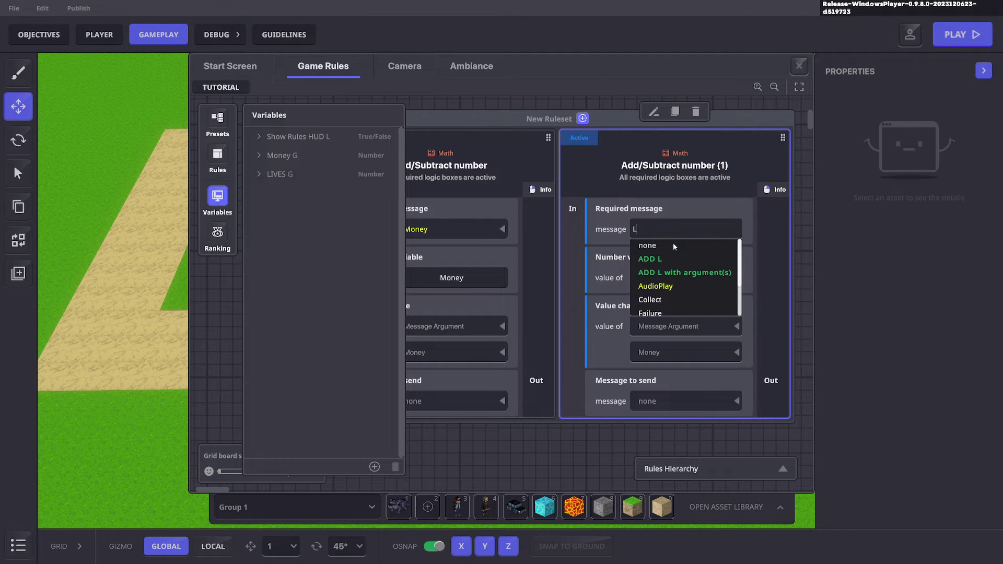
pyautogui.write('o')
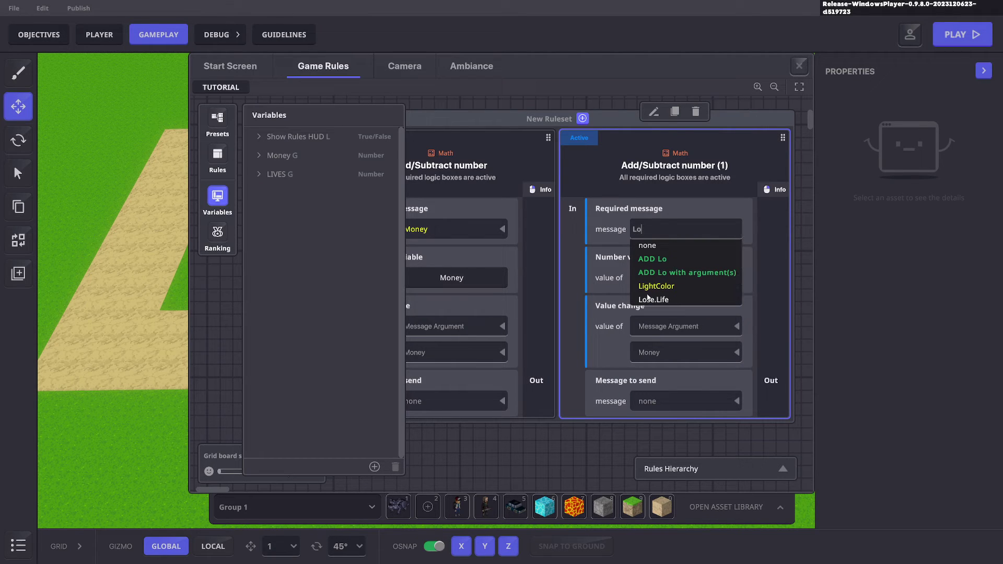
pyautogui.click(654, 300)
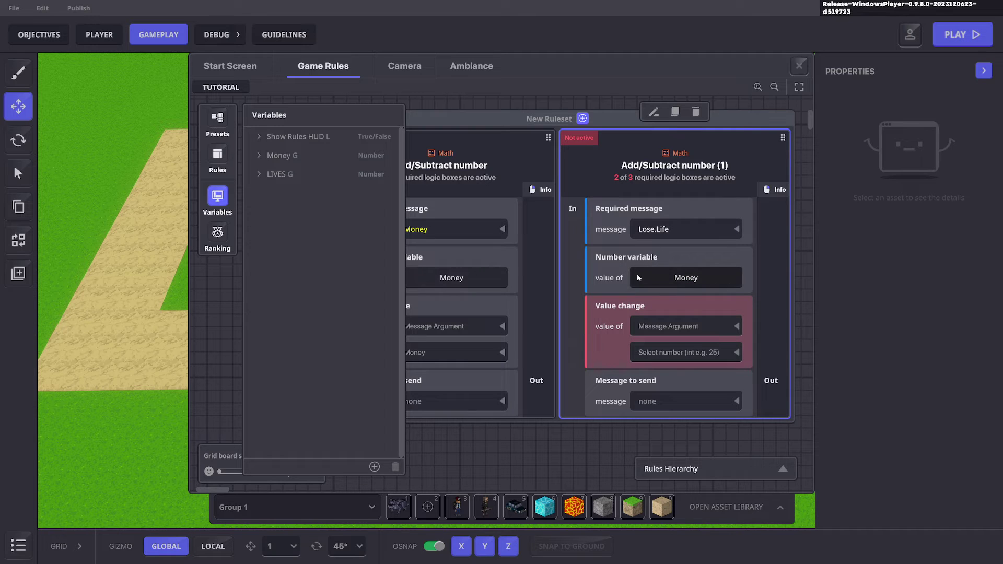
pyautogui.click(635, 277)
pyautogui.click(259, 156)
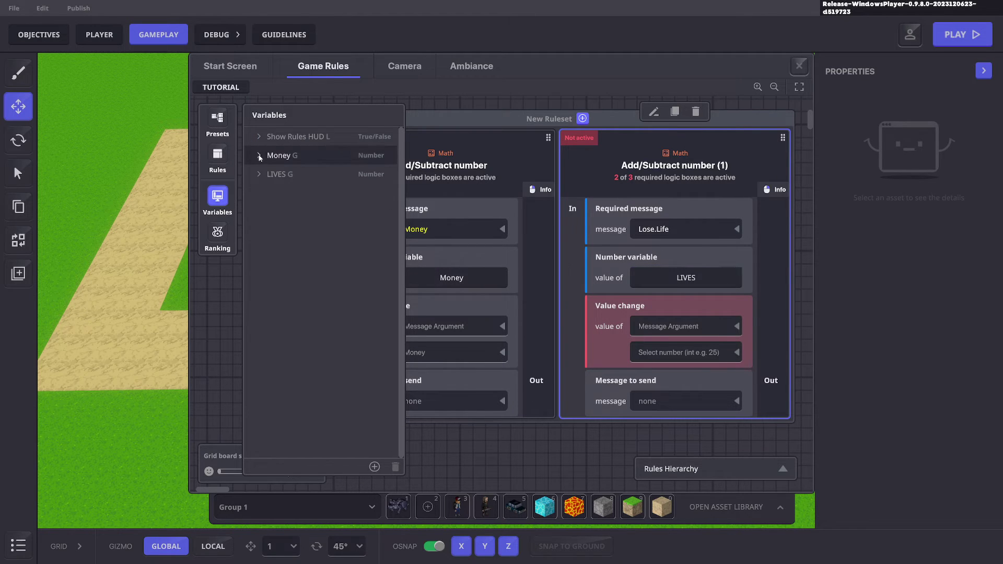
# Set the LIVES rule's value change to a fixed value of -1 and save the game rules
pyautogui.scroll(-1, 717, 302)
pyautogui.click(689, 265)
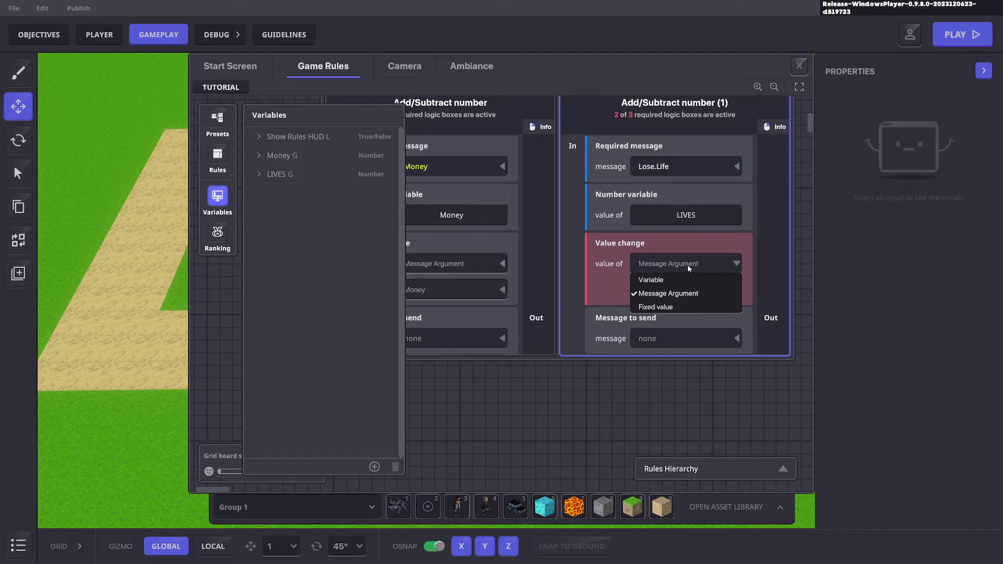
pyautogui.click(665, 307)
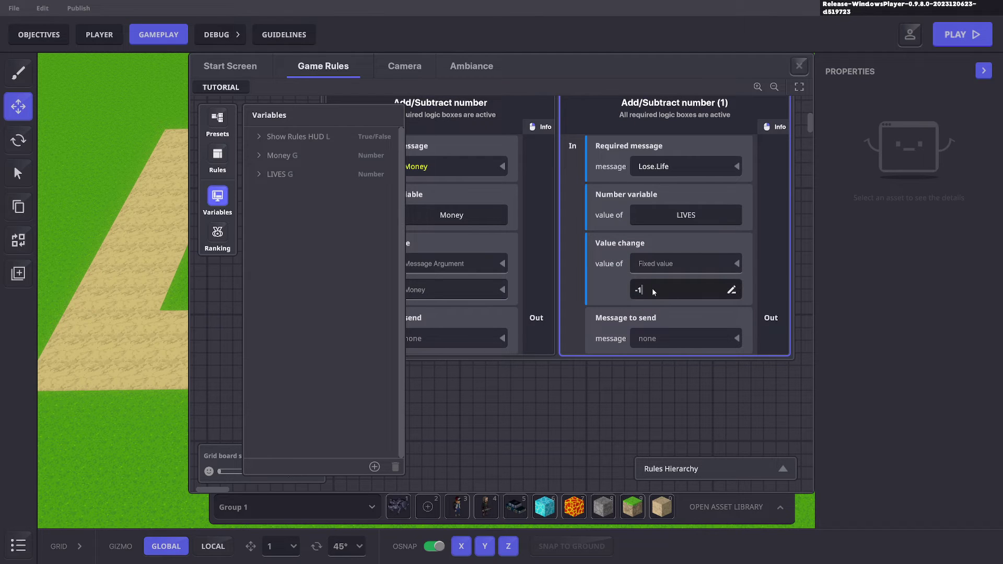
pyautogui.write('-1')
pyautogui.click(800, 66)
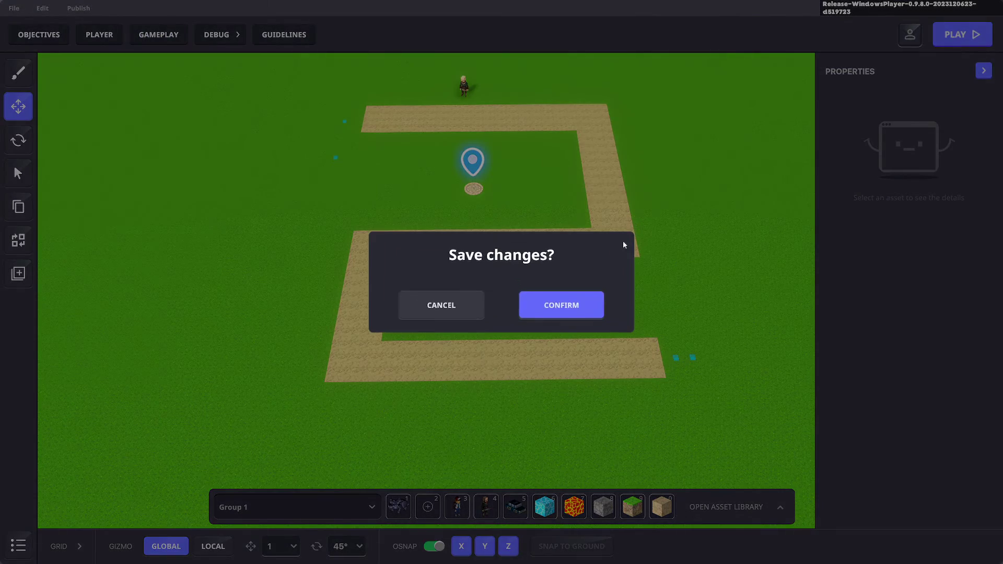
pyautogui.click(587, 308)
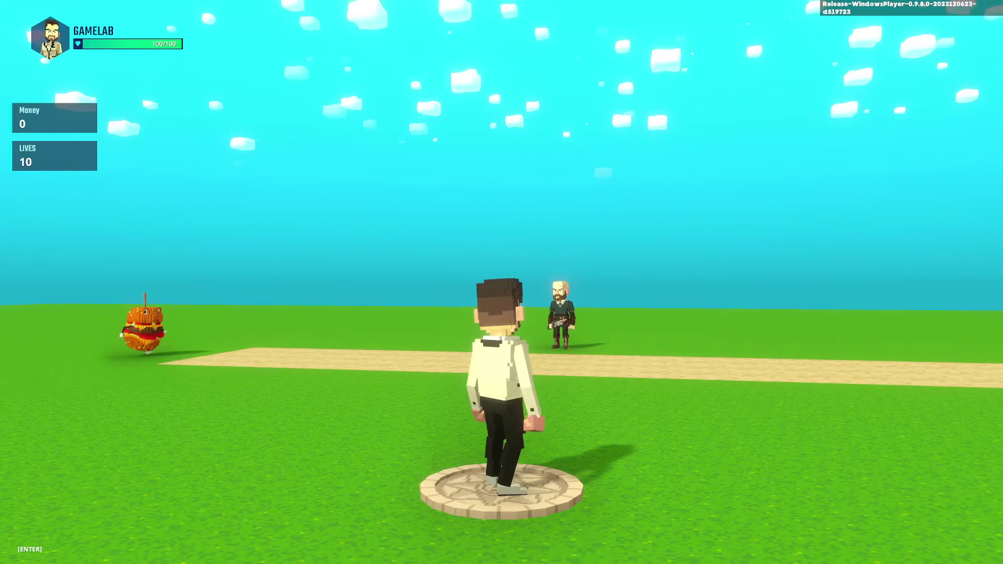
# Playtest the level from a zoomed-out view to check Money and LIVES as enemies follow the path, and return to the editor
pyautogui.press('s')
pyautogui.scroll(-5, 501, 282)
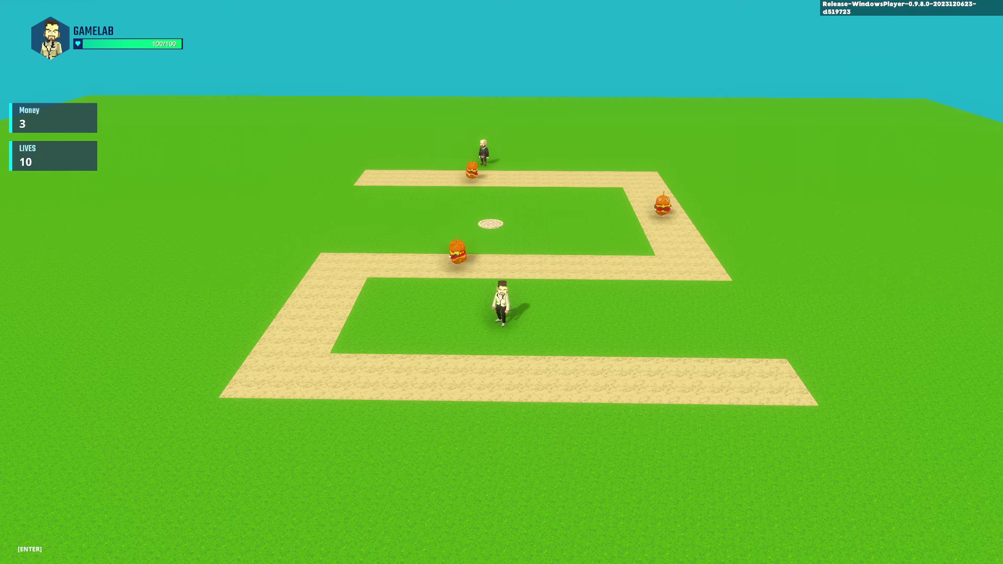
pyautogui.press('a')
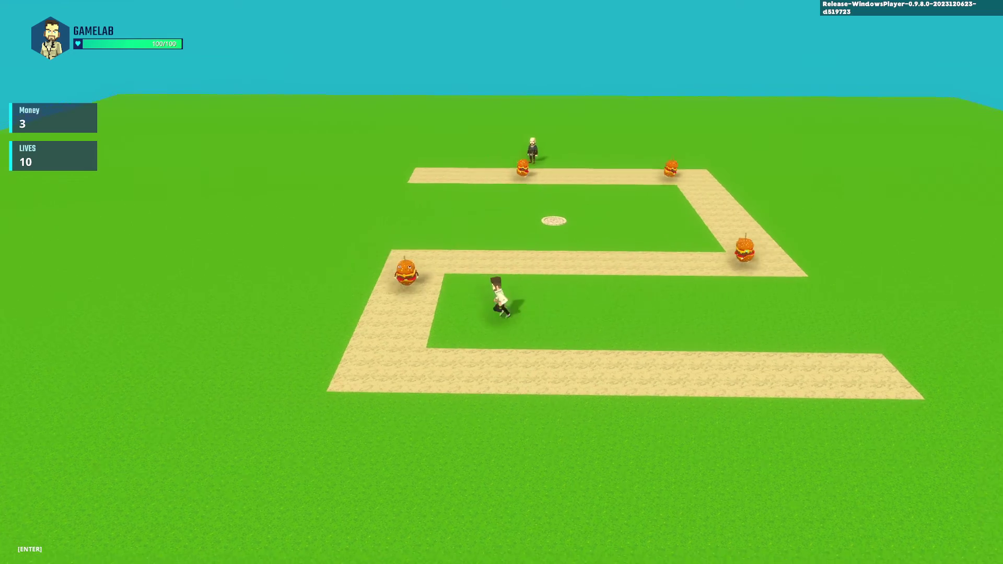
pyautogui.press('d')
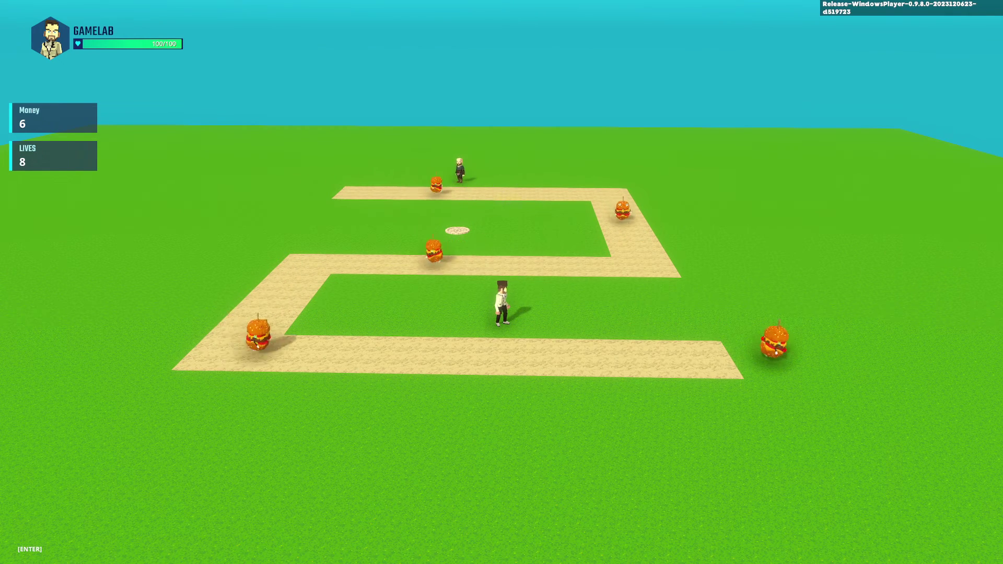
pyautogui.press('w')
pyautogui.press('s')
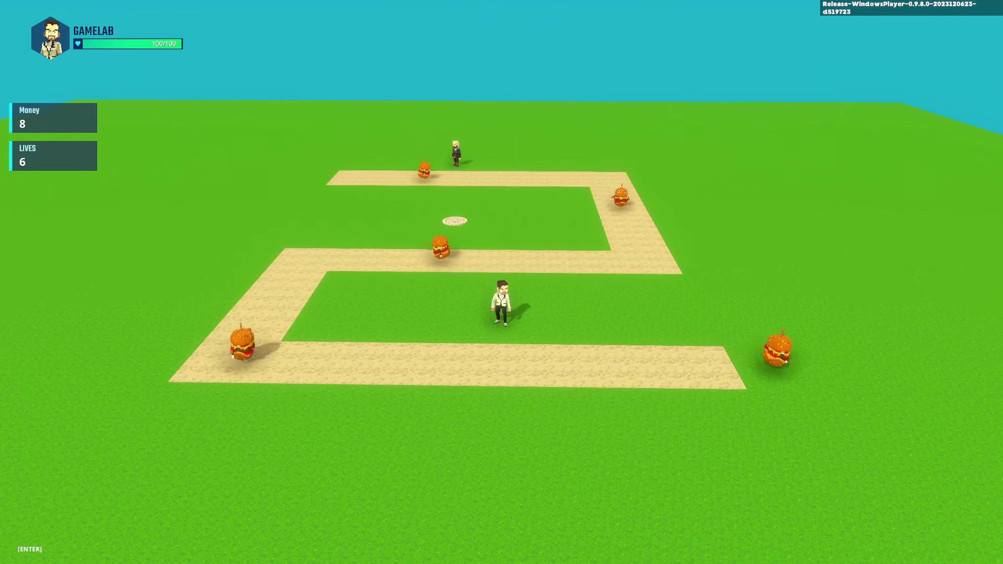
pyautogui.press('Escape')
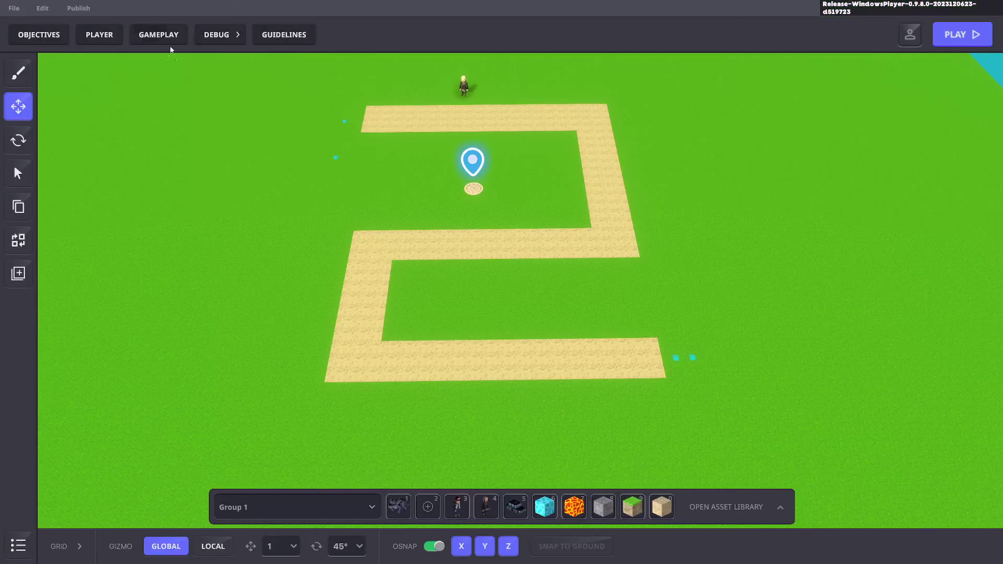
# Add a Compare numbers rule to the Game Rules as a new ruleset below the Add/Subtract number rules
pyautogui.click(166, 36)
pyautogui.click(341, 72)
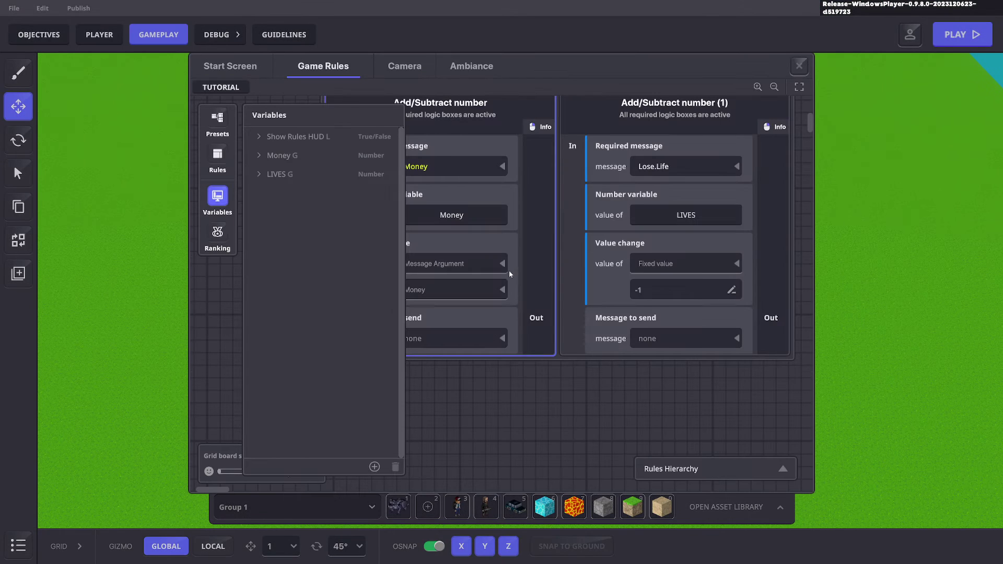
pyautogui.moveTo(521, 310); pyautogui.dragTo(551, 343)
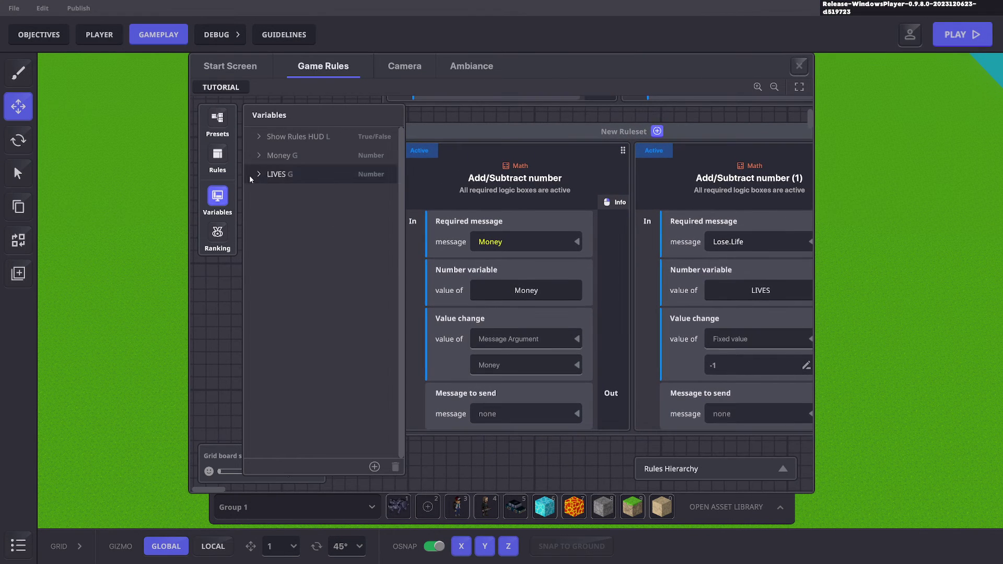
pyautogui.click(217, 154)
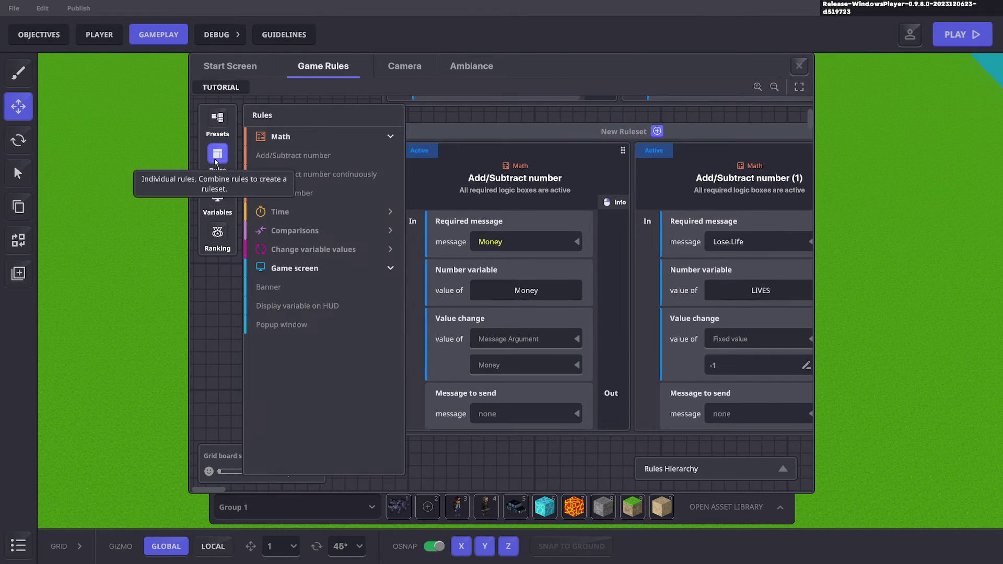
pyautogui.click(293, 231)
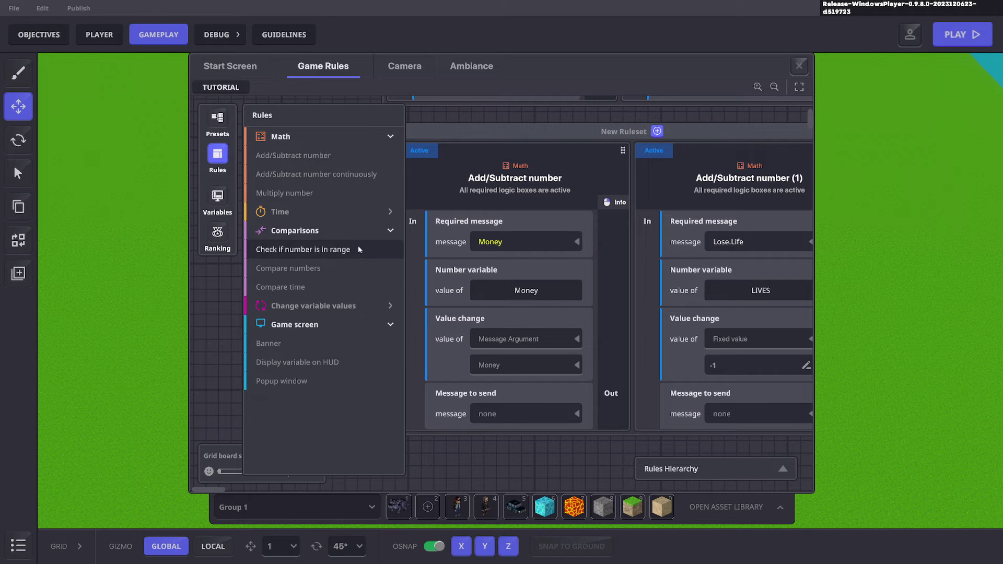
pyautogui.click(314, 274)
pyautogui.moveTo(595, 289); pyautogui.dragTo(463, 462)
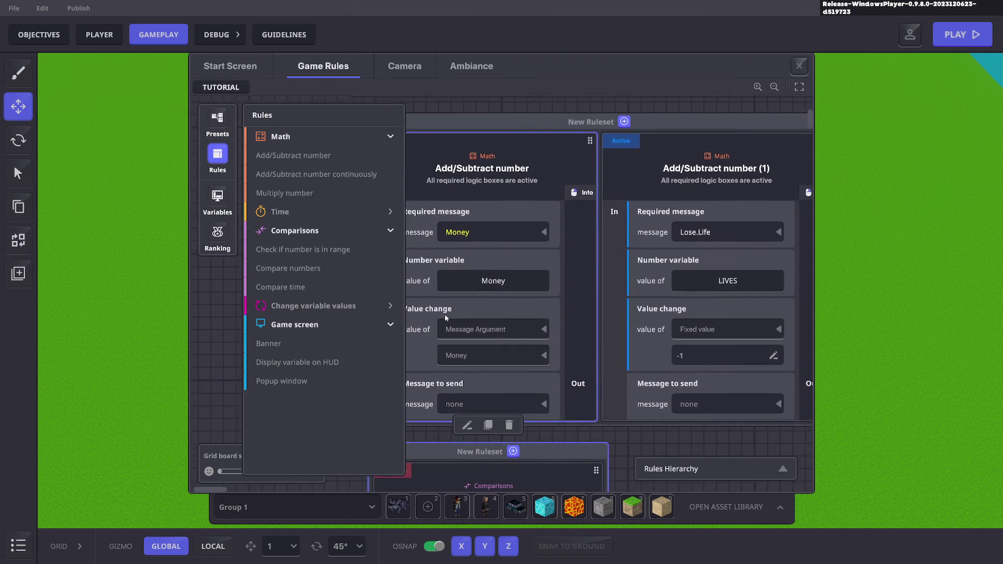
pyautogui.moveTo(581, 336); pyautogui.dragTo(501, 288)
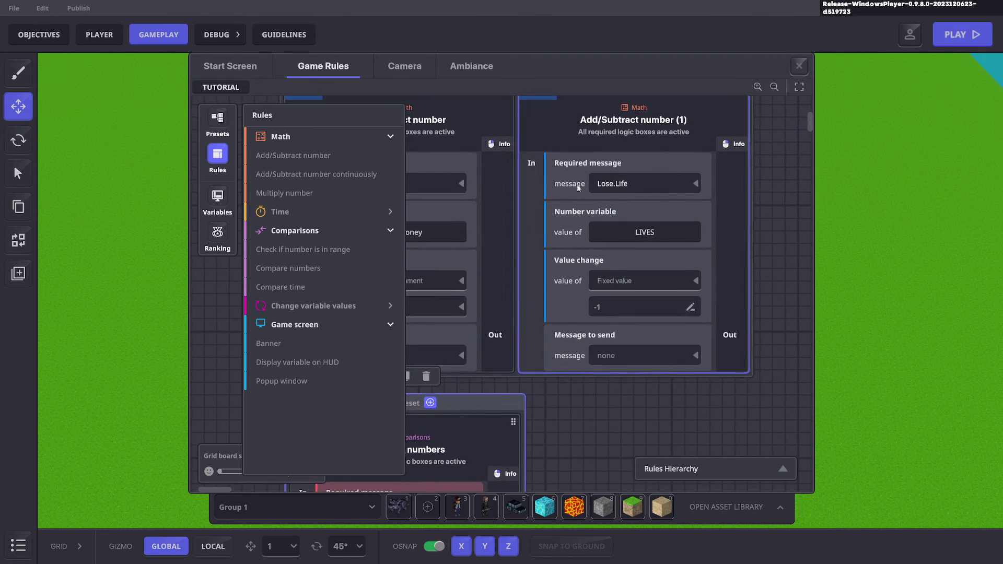
# Make the LIVES subtraction rule send a new message named Check.Life
pyautogui.click(623, 355)
pyautogui.write('Check>')
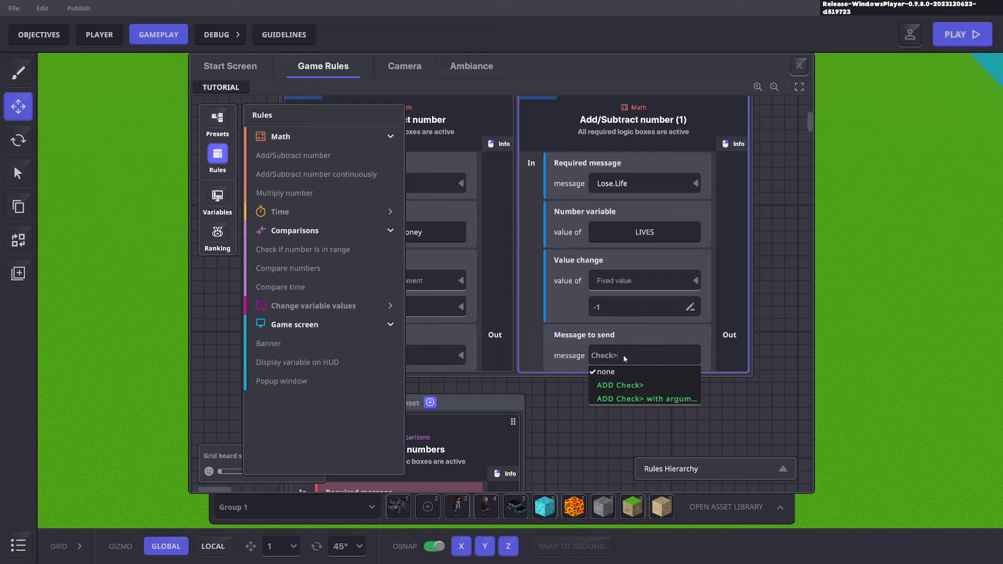
pyautogui.write('l')
pyautogui.press('BackSpace')
pyautogui.press('BackSpace')
pyautogui.write('?')
pyautogui.press('BackSpace')
pyautogui.write('/')
pyautogui.write('.Life')
pyautogui.click(638, 386)
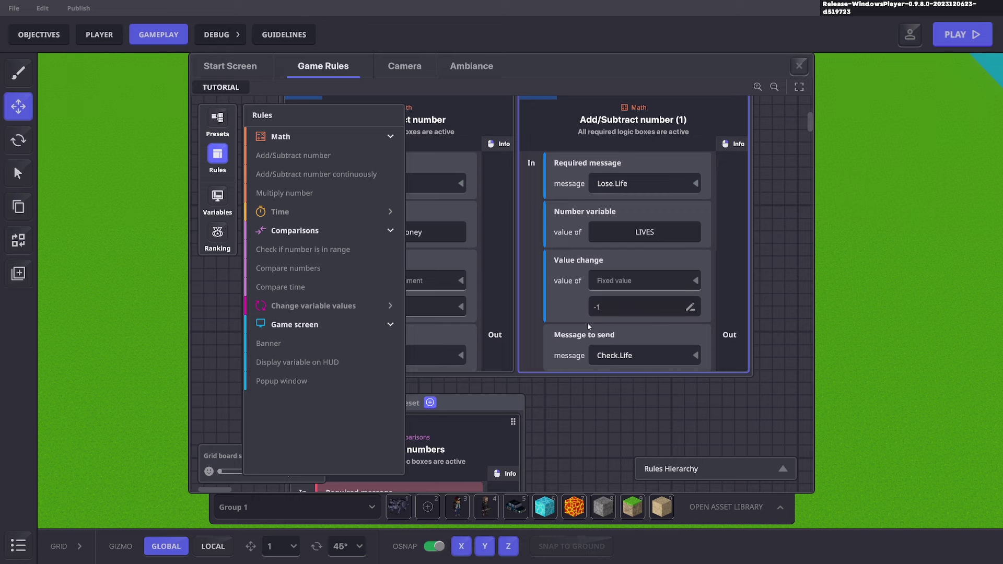
# Set the Compare numbers rule to require the Check.Life message and compare the LIVES variable
pyautogui.moveTo(572, 455); pyautogui.dragTo(741, 184)
pyautogui.click(553, 261)
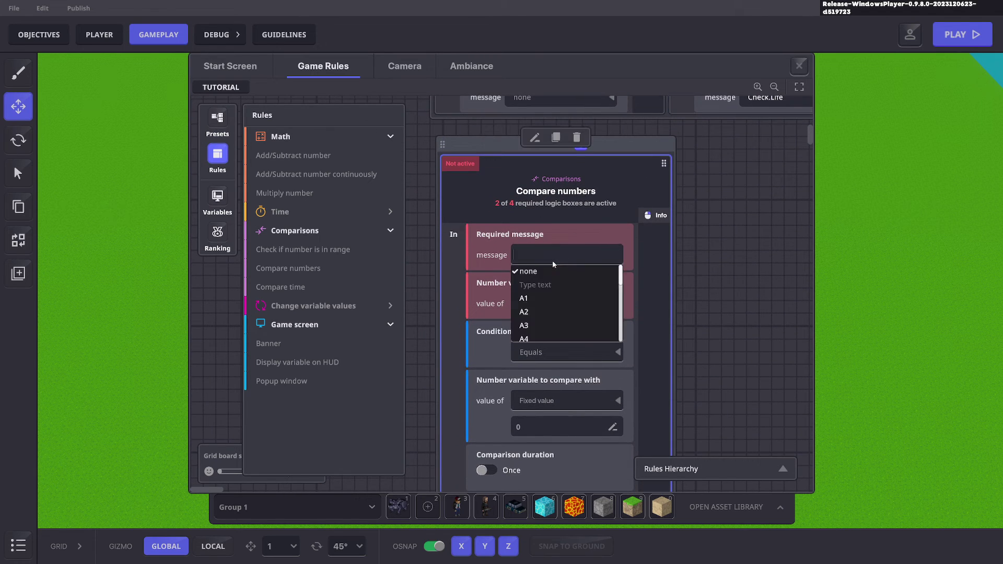
pyautogui.write('Chec')
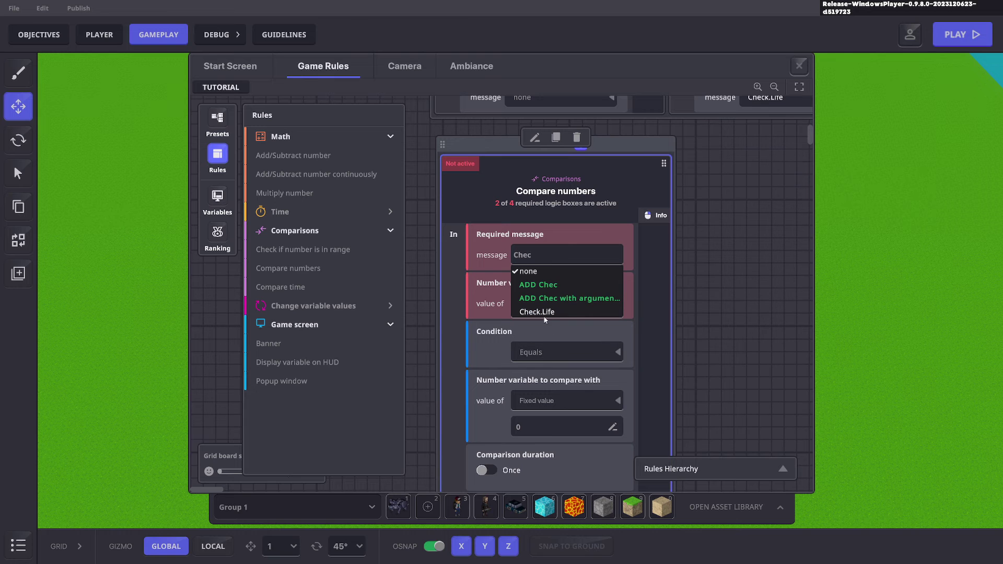
pyautogui.click(541, 312)
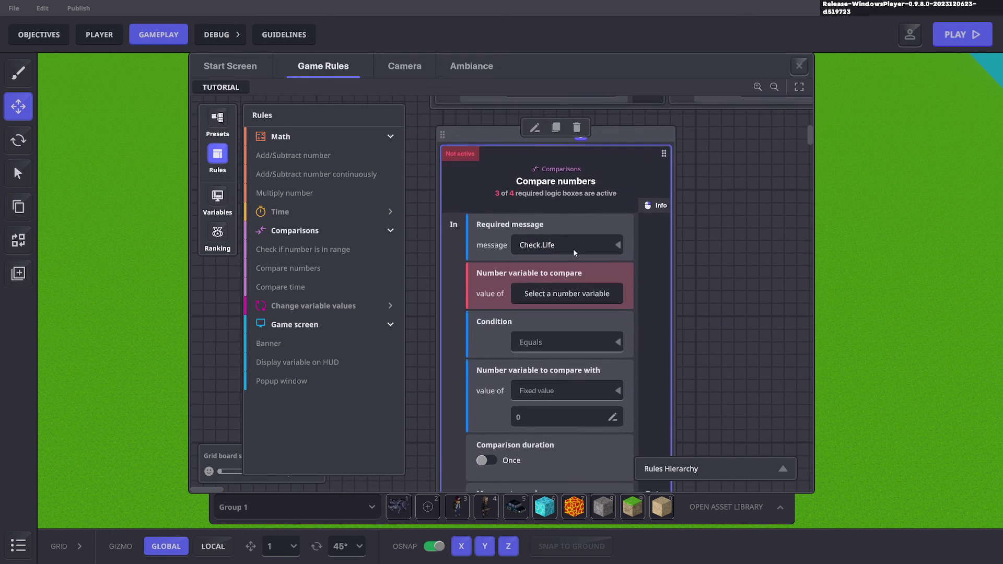
pyautogui.click(596, 294)
pyautogui.click(257, 157)
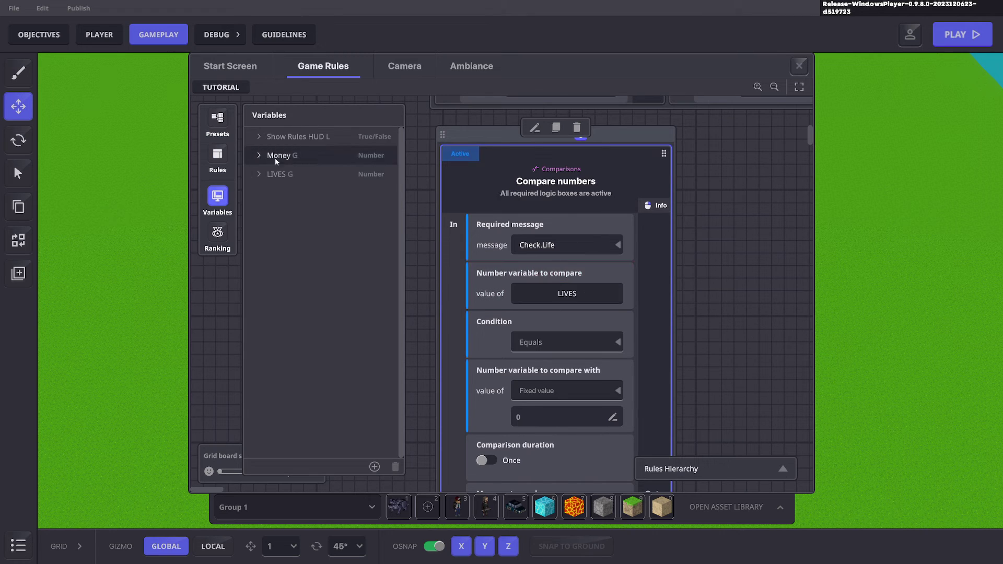
# Keep the comparison as Equals fixed value 0, make the rule send the Defeat message, and close the Game Rules
pyautogui.scroll(-3, 526, 286)
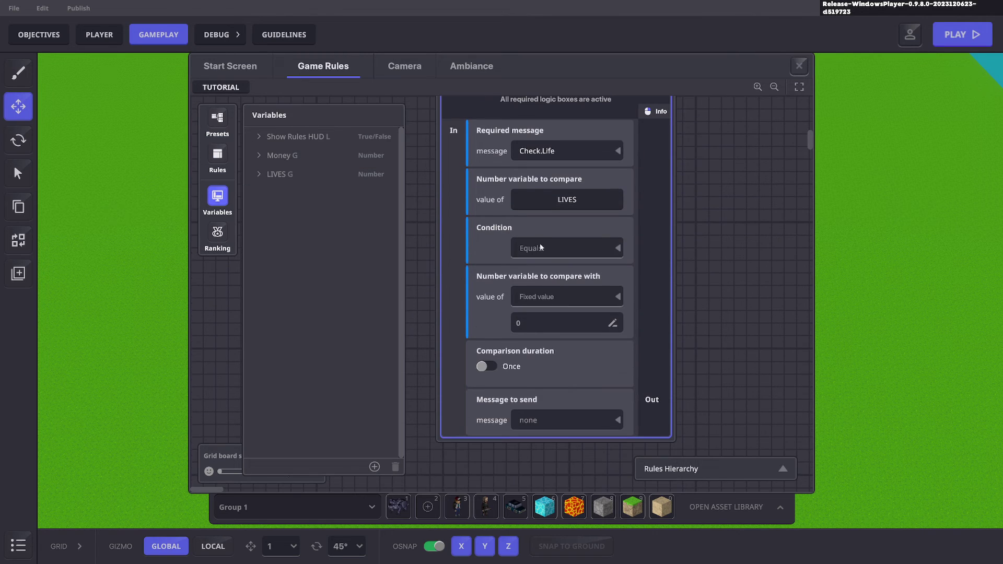
pyautogui.click(537, 323)
pyautogui.click(642, 299)
pyautogui.scroll(-1, 522, 327)
pyautogui.click(560, 390)
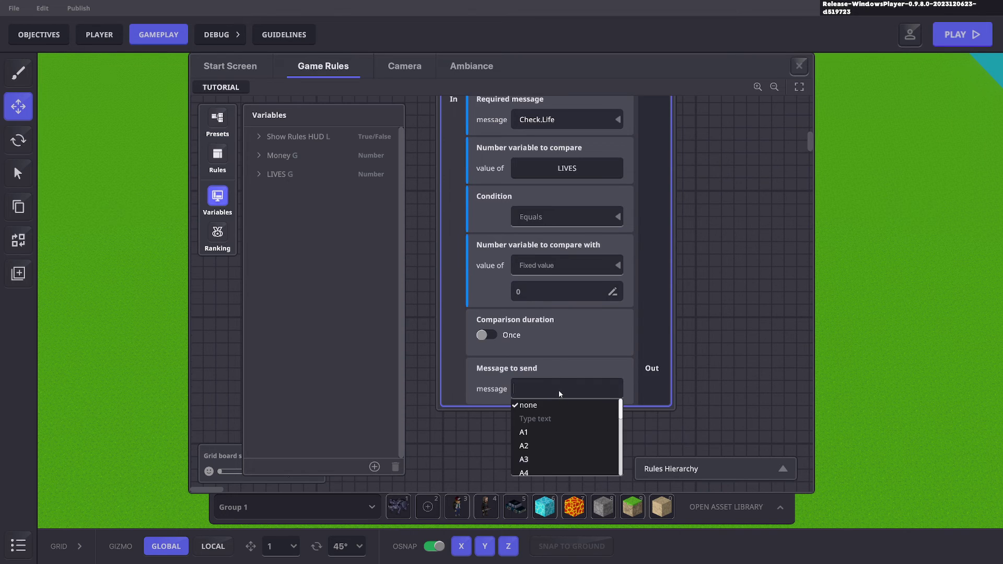
pyautogui.write('Defeat')
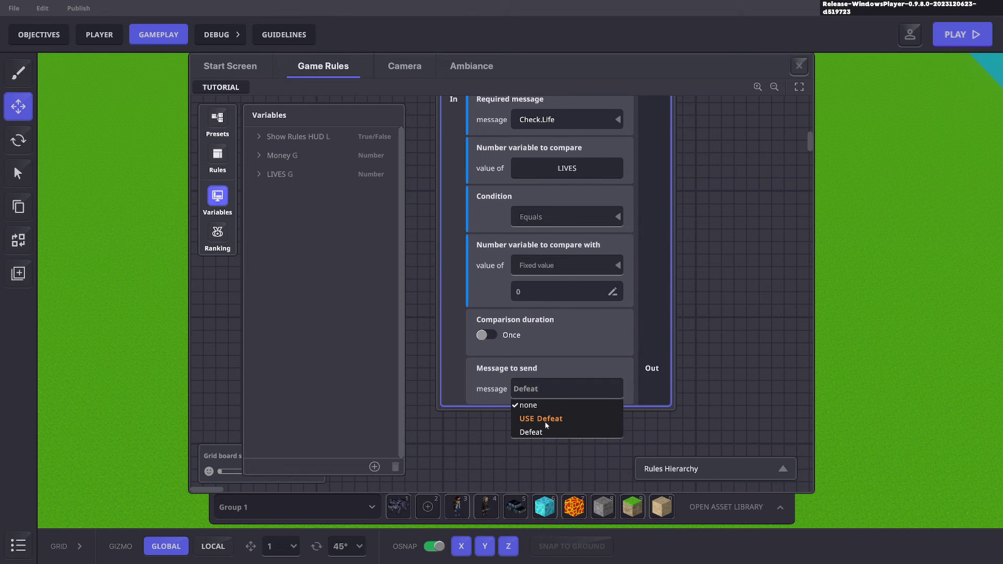
pyautogui.click(545, 420)
pyautogui.scroll(2, 733, 267)
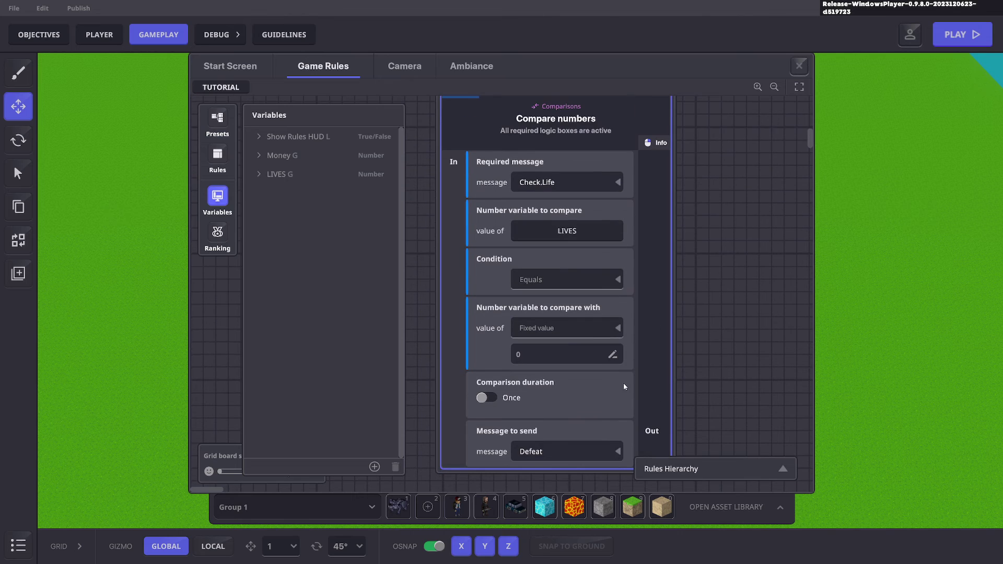
pyautogui.click(800, 66)
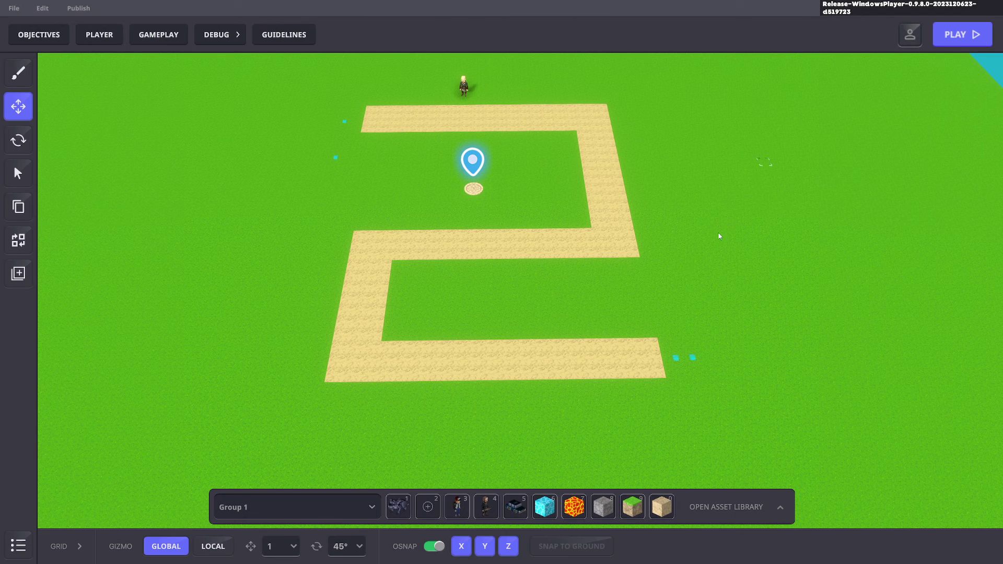
pyautogui.moveTo(360, 136); pyautogui.dragTo(448, 178)
pyautogui.scroll(-5, 857, 316)
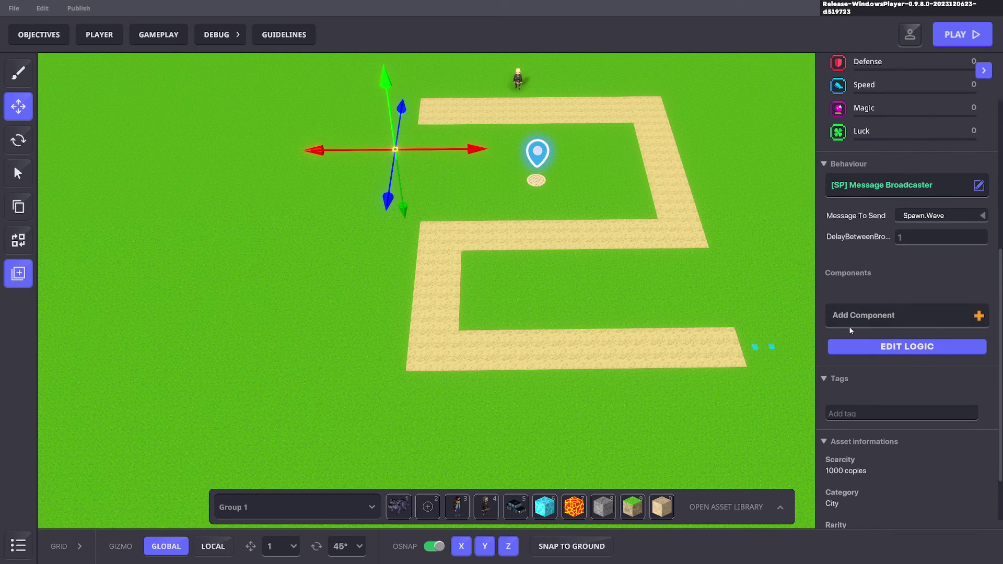
pyautogui.click(878, 315)
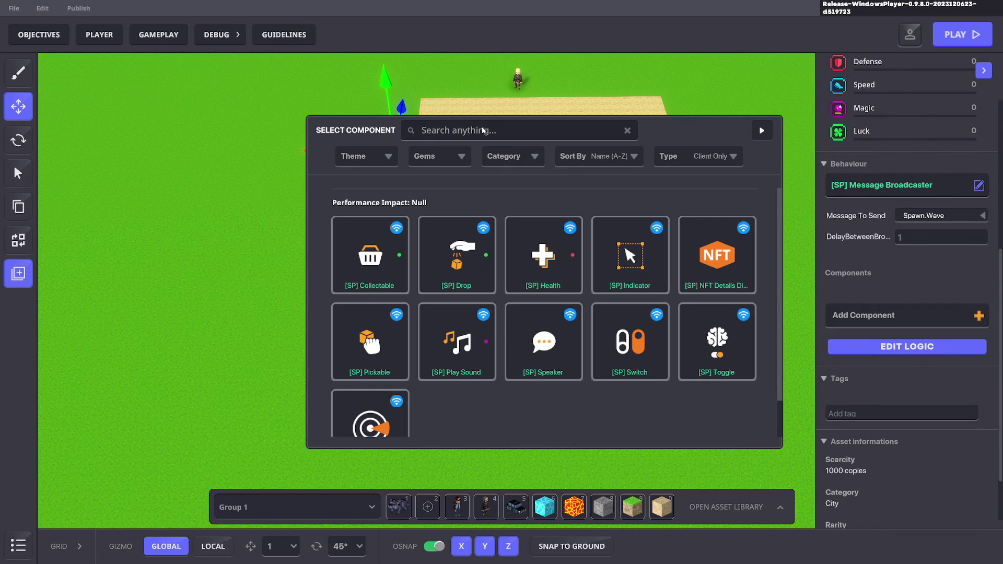
pyautogui.write('d')
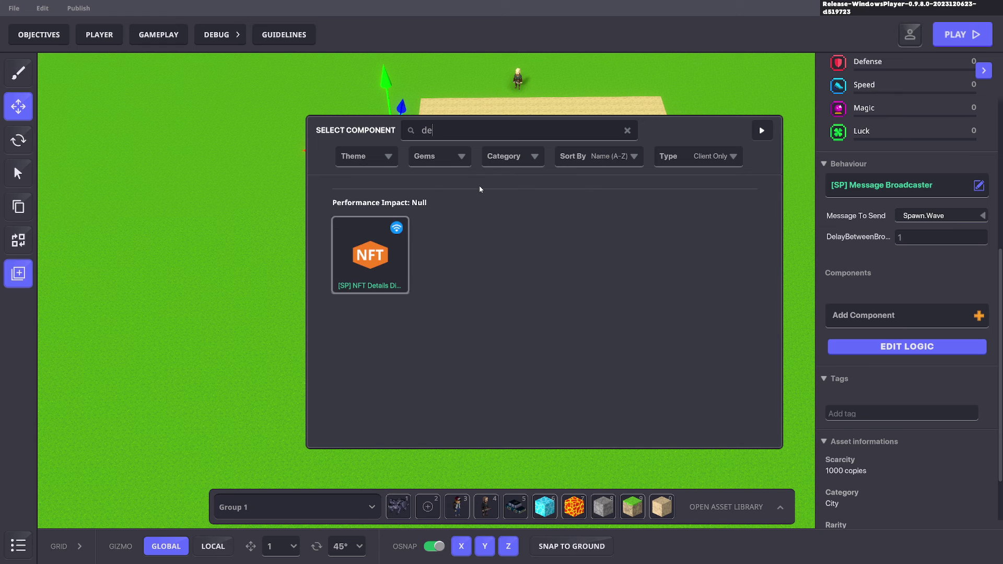
pyautogui.press('BackSpace')
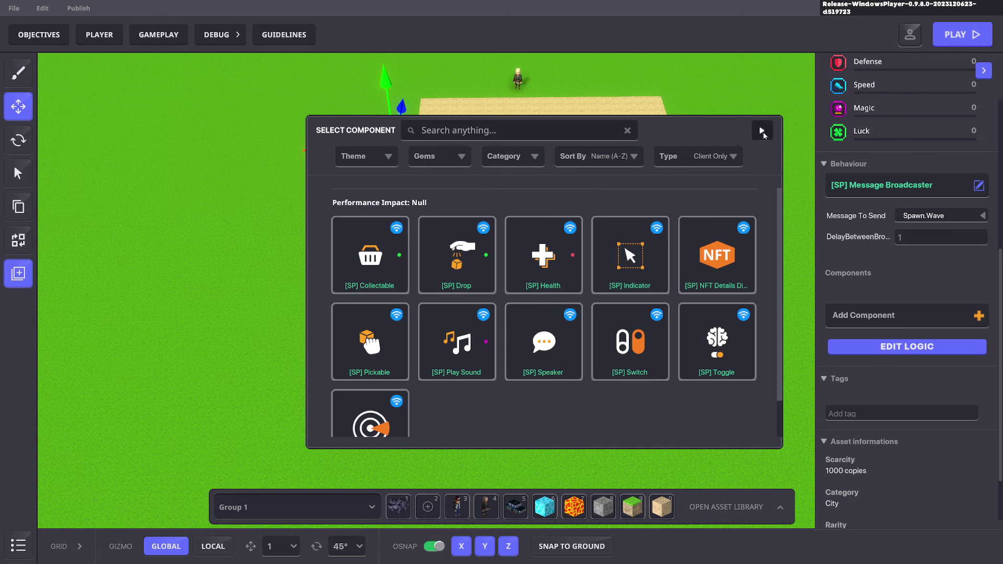
pyautogui.click(762, 131)
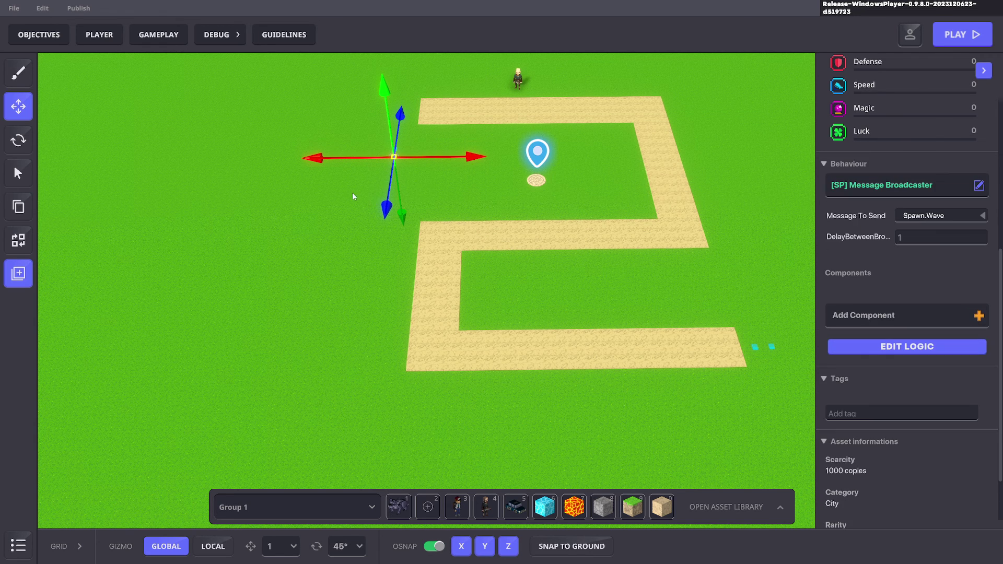
# Place a duplicate of the Spawn.Wave Message Broadcaster block in front of the original and set the copy's behaviour to None
pyautogui.moveTo(396, 205); pyautogui.dragTo(387, 255)
pyautogui.click(861, 192)
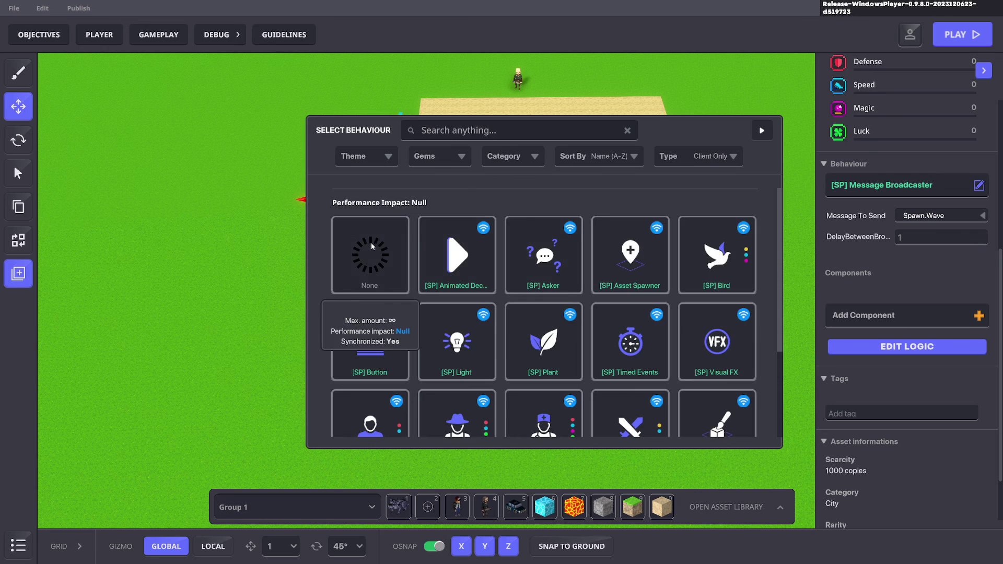
pyautogui.click(368, 290)
# Add the Defeat component to the duplicated block, keeping the OnReceiveMessage condition with the Defeat message
pyautogui.click(480, 129)
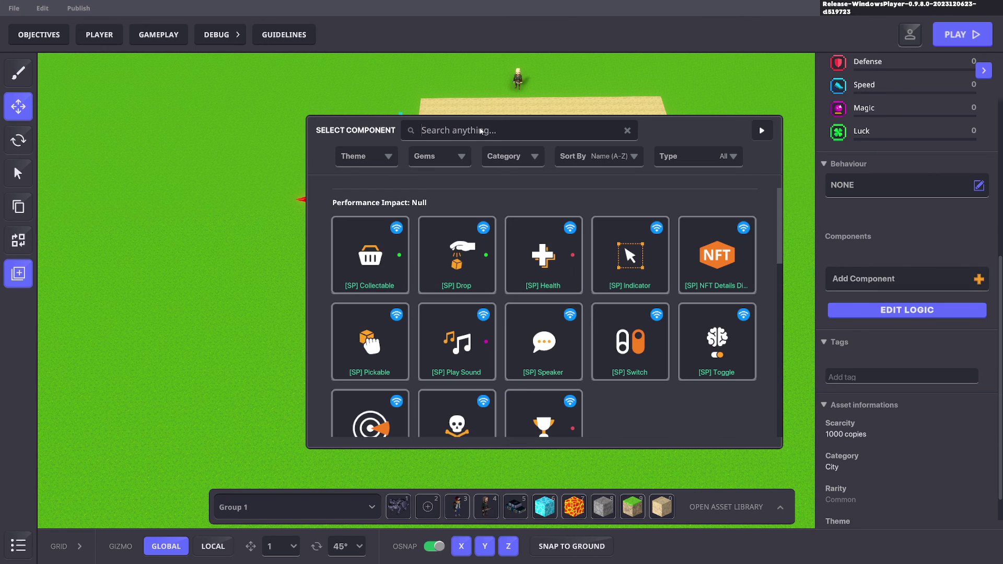
pyautogui.write('def')
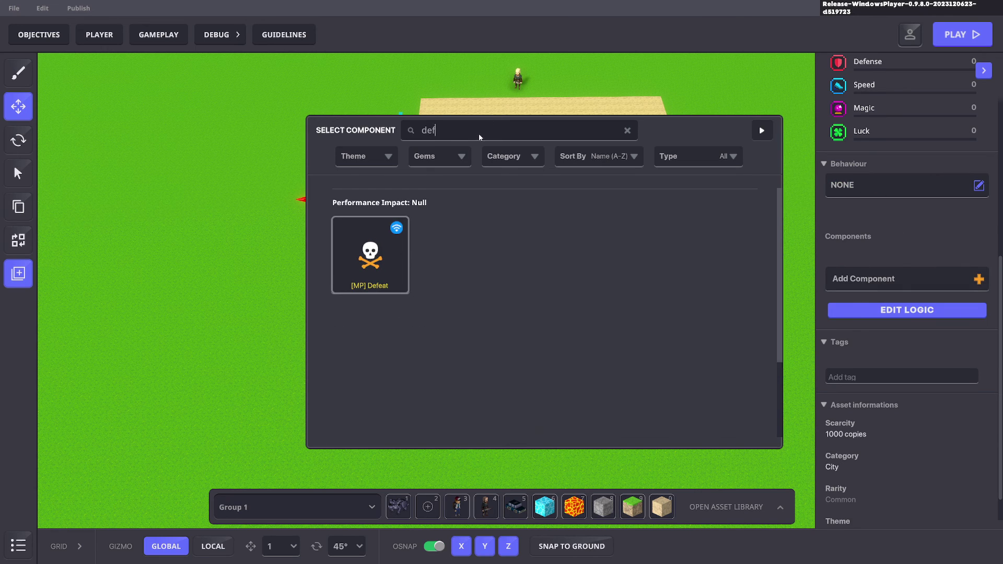
pyautogui.click(376, 269)
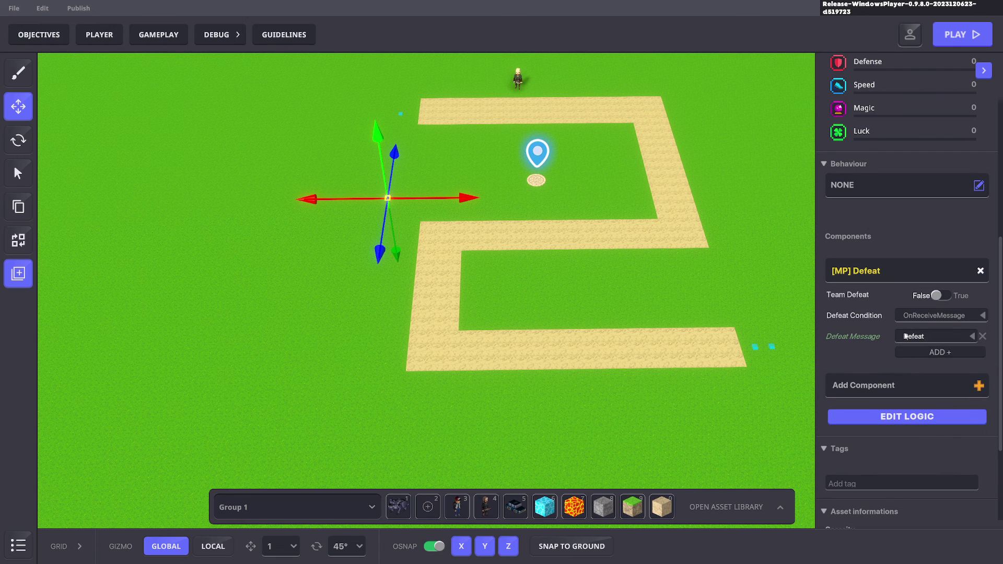
pyautogui.scroll(3, 907, 418)
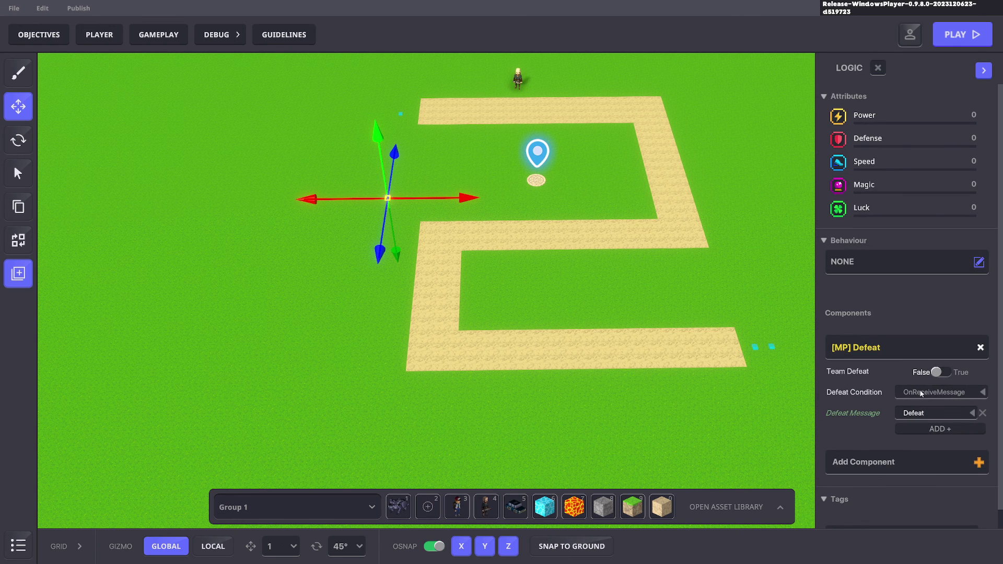
# Review the Compare numbers rule that sends the Defeat message in the Game Rules, close them, and deselect the block
pyautogui.click(162, 36)
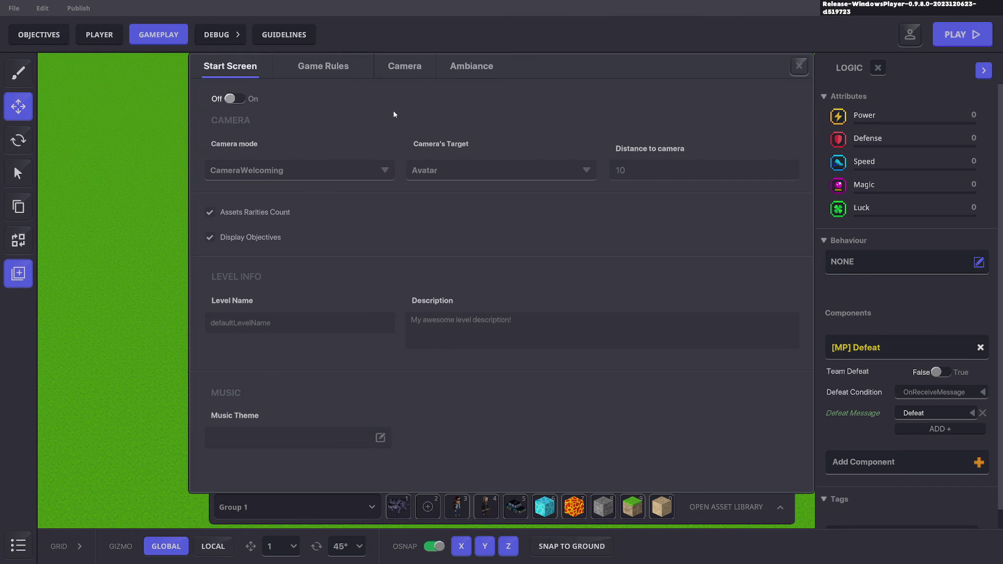
pyautogui.click(347, 69)
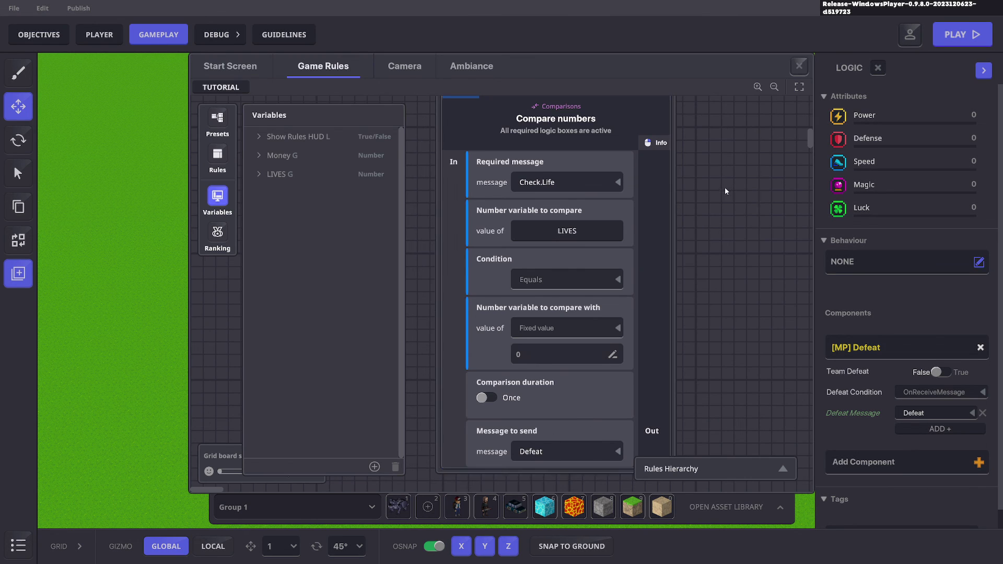
pyautogui.moveTo(723, 190); pyautogui.dragTo(688, 263)
pyautogui.click(799, 66)
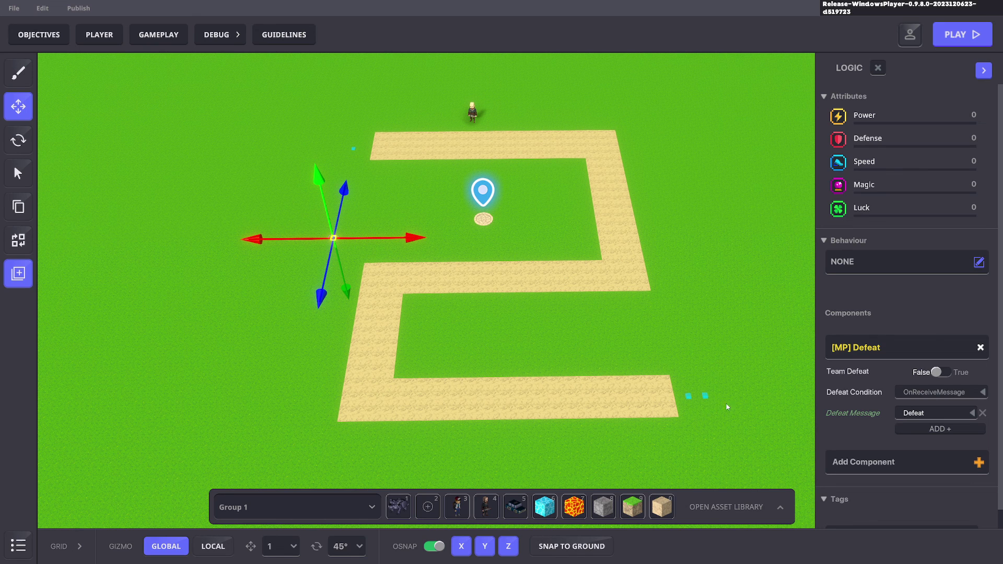
pyautogui.moveTo(516, 225); pyautogui.dragTo(478, 216, button='middle')
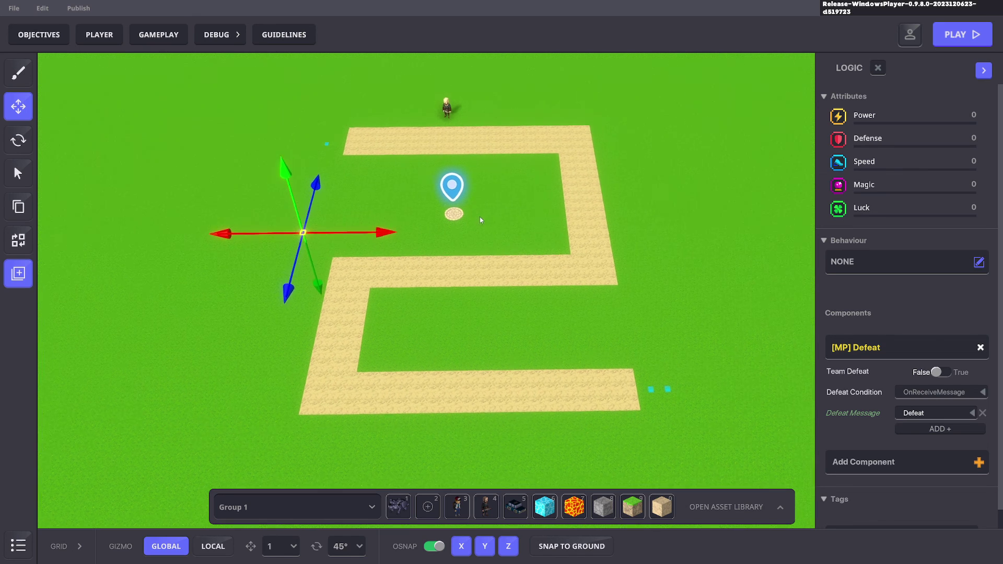
pyautogui.click(533, 220)
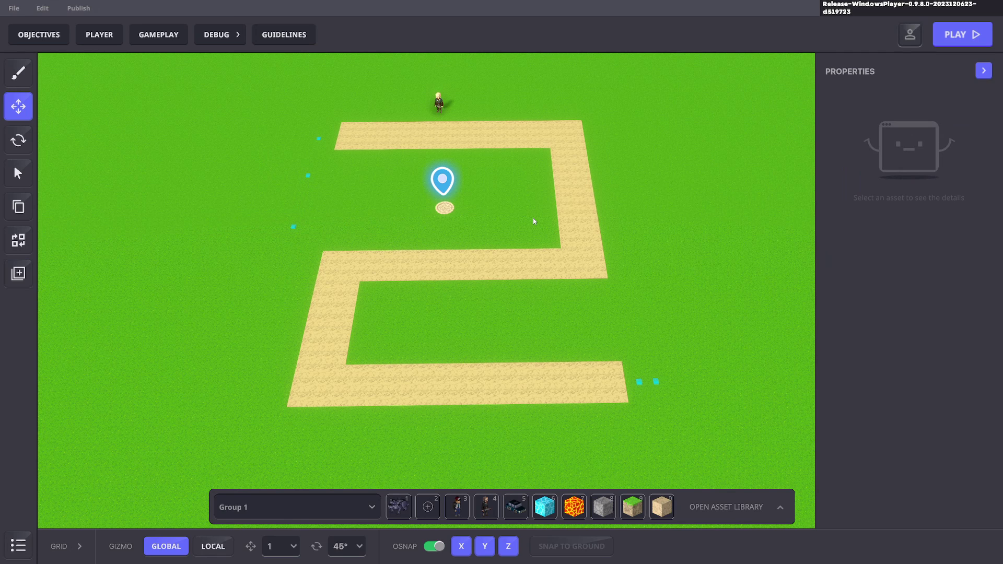